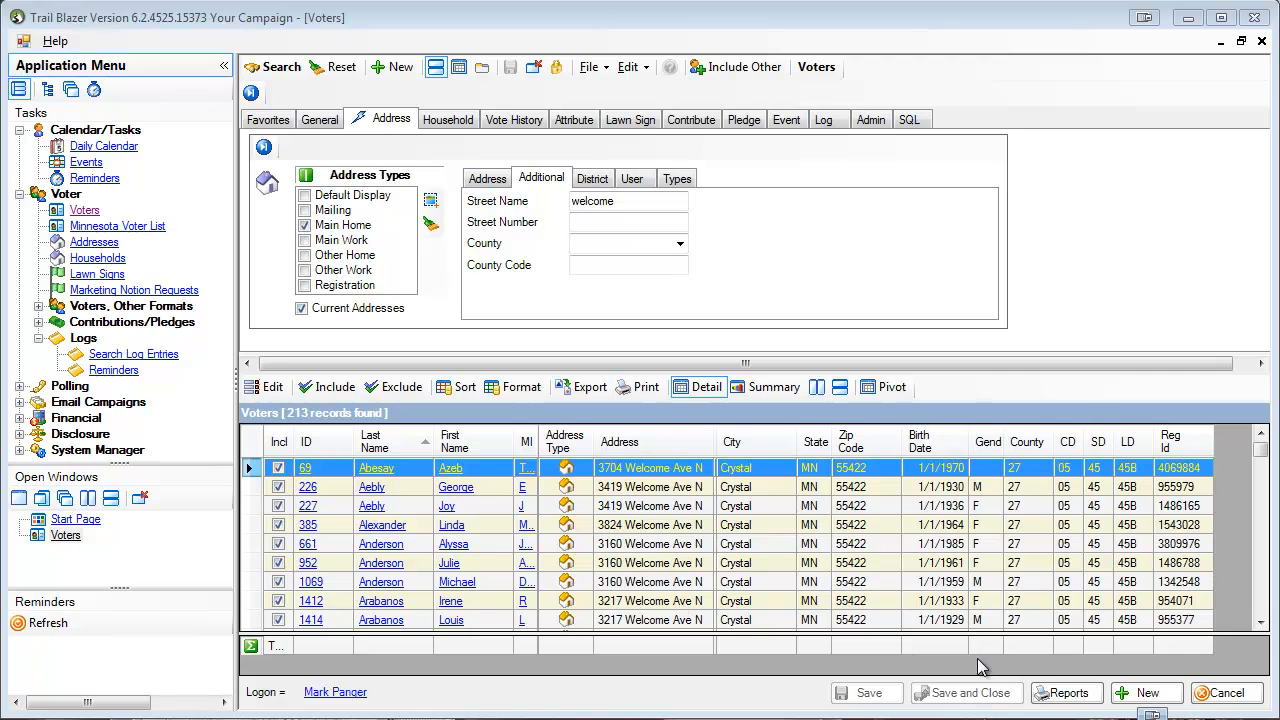
Preview the "Walk List, Selectable Format" report for the found voters with its default options, review it and close the preview
left_click(1068, 693)
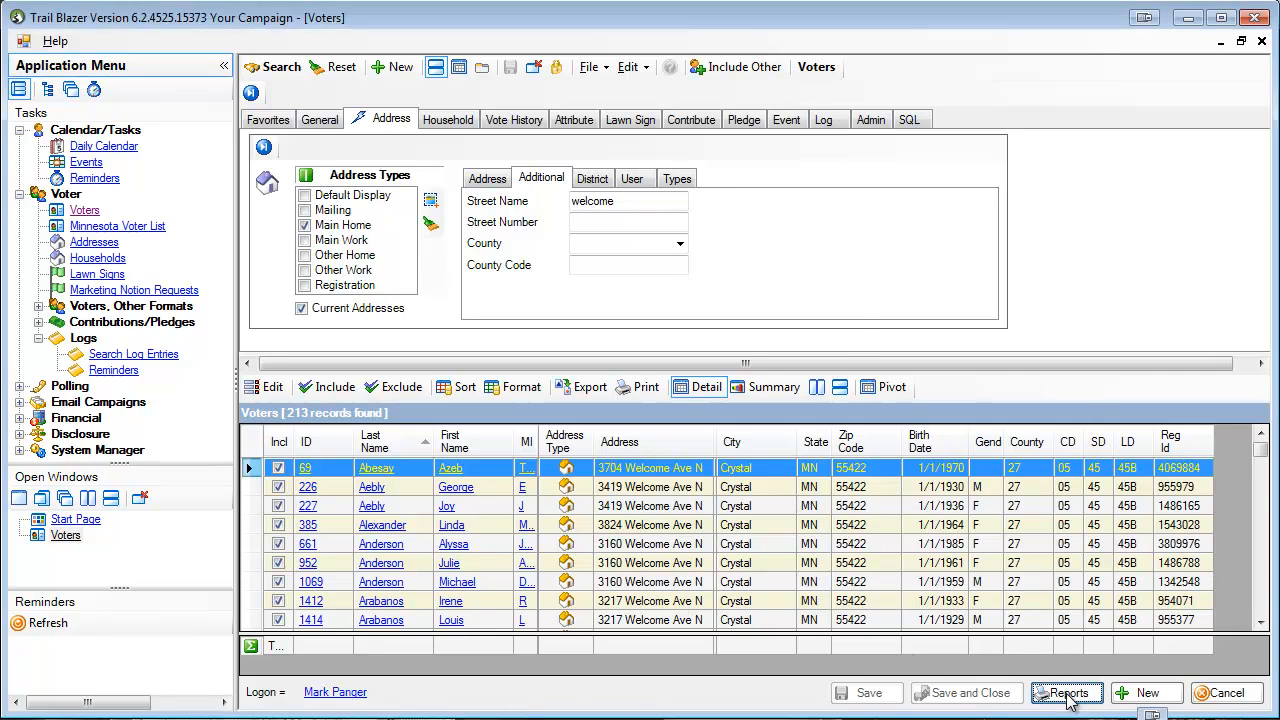
scroll(530, 453, "down", 3)
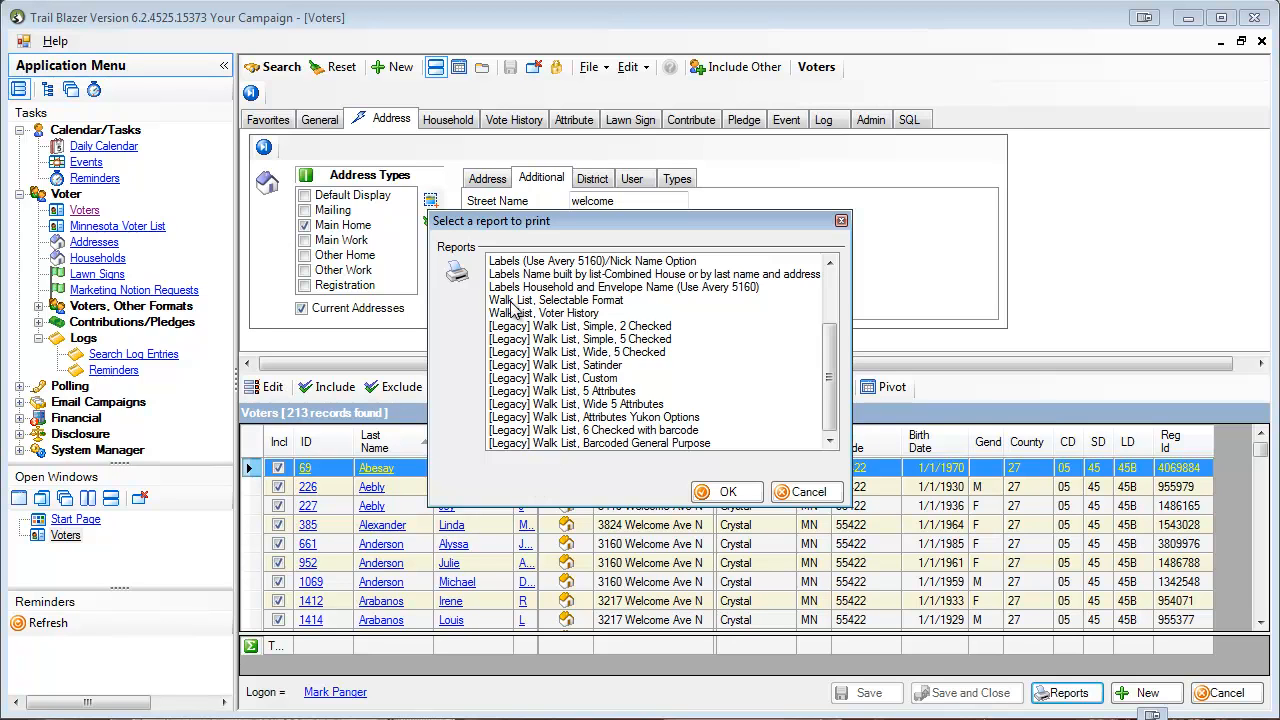
left_click(545, 304)
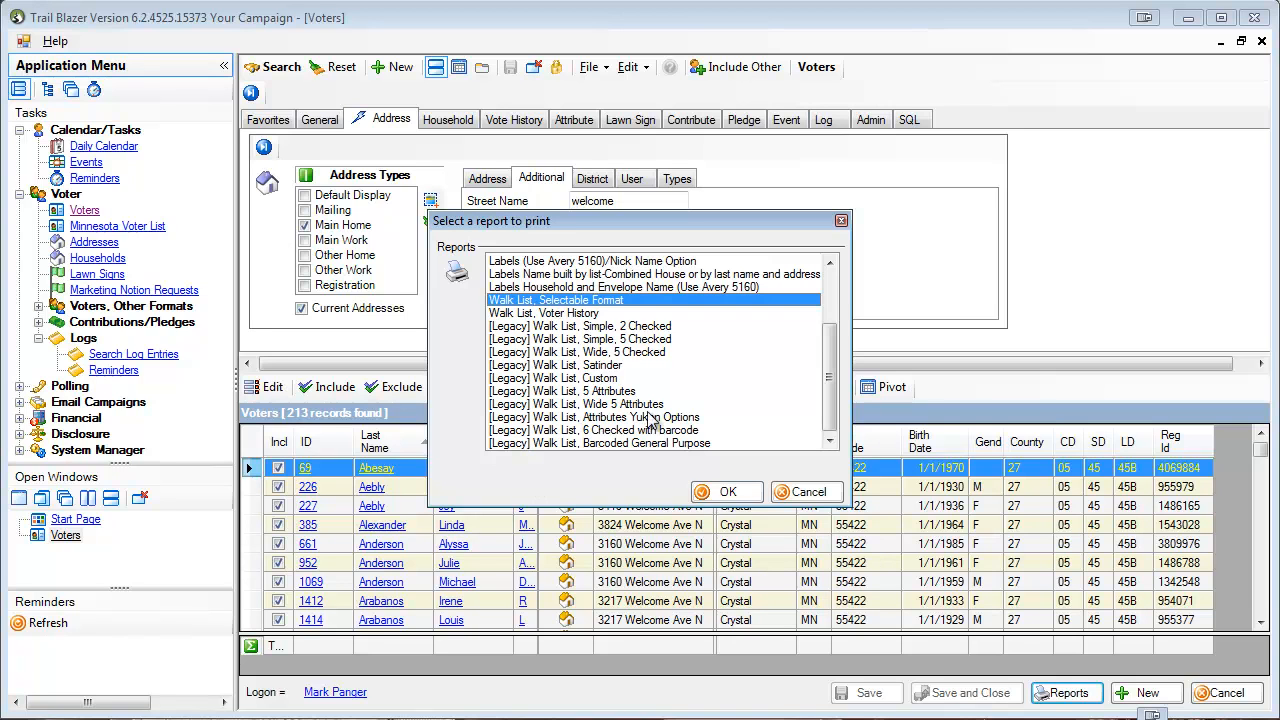
left_click(718, 497)
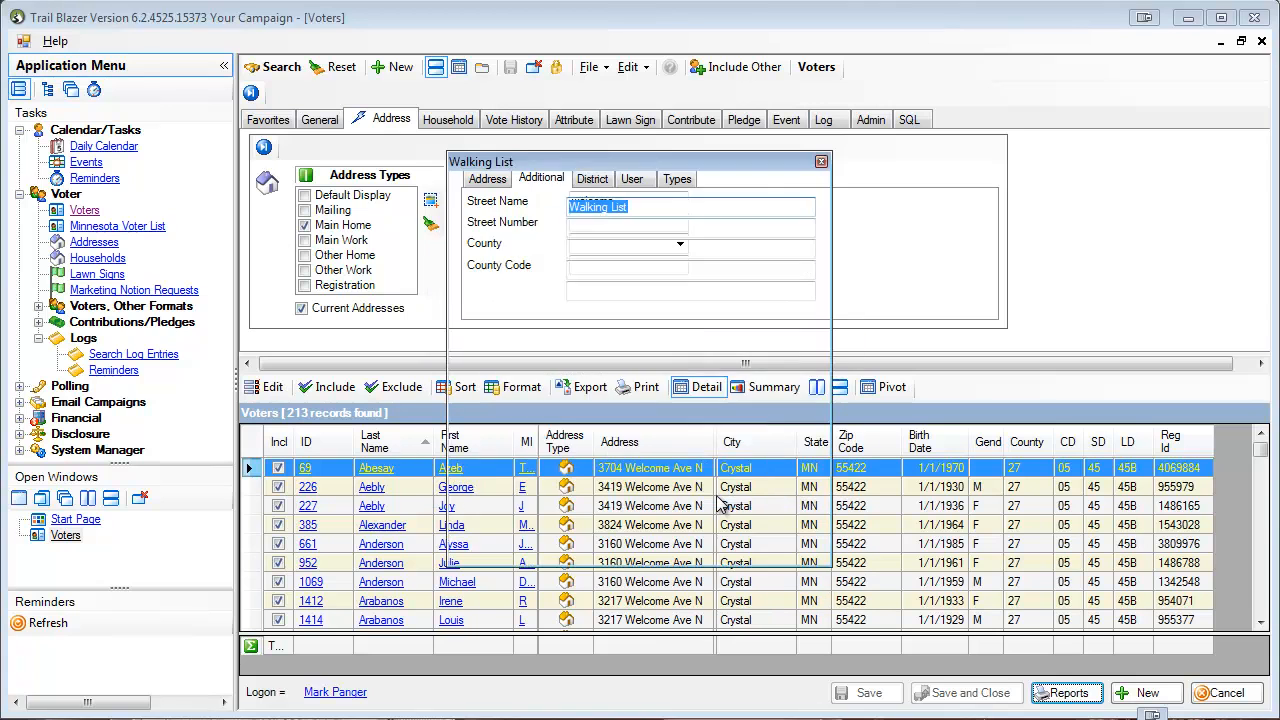
left_click(699, 561)
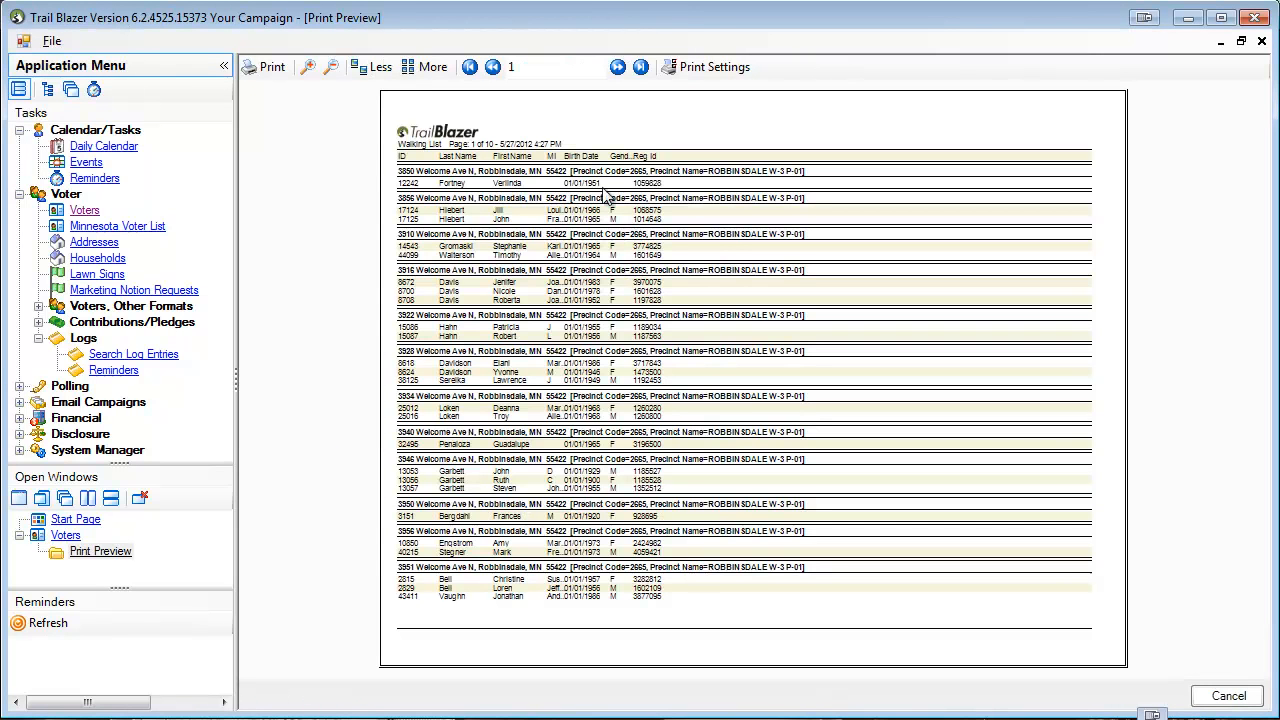
left_click(331, 66)
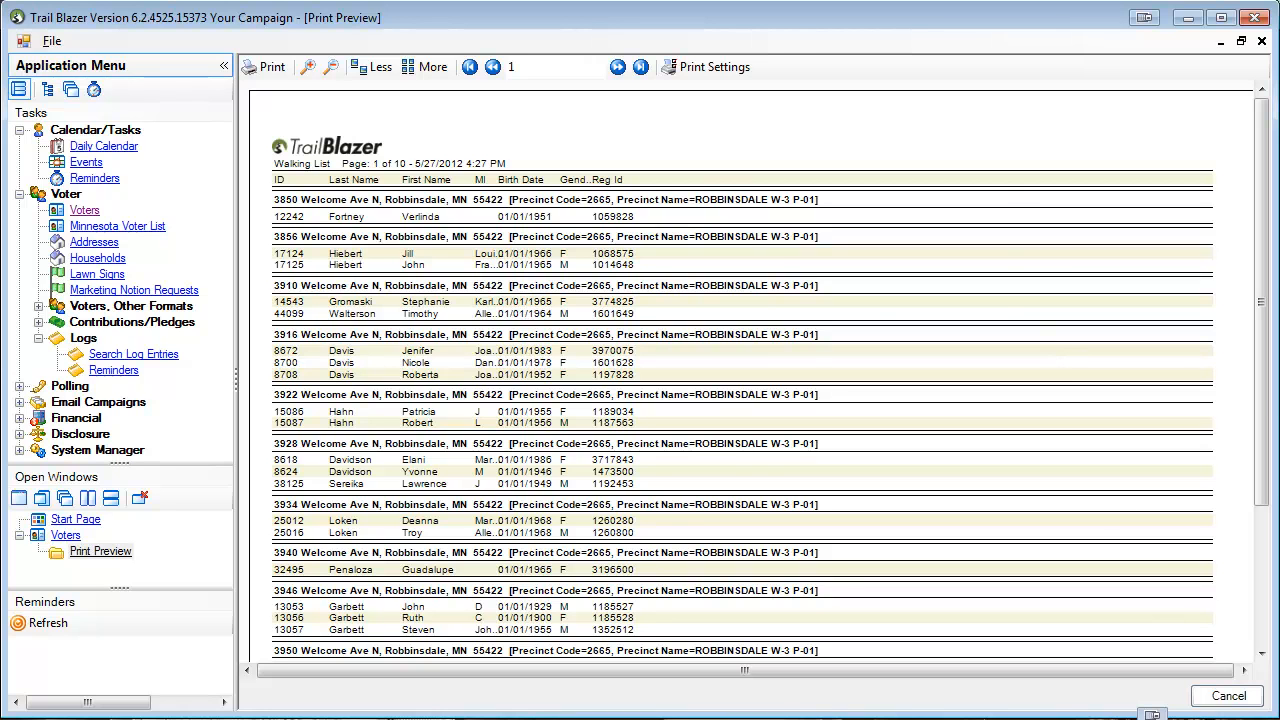
left_click(1228, 698)
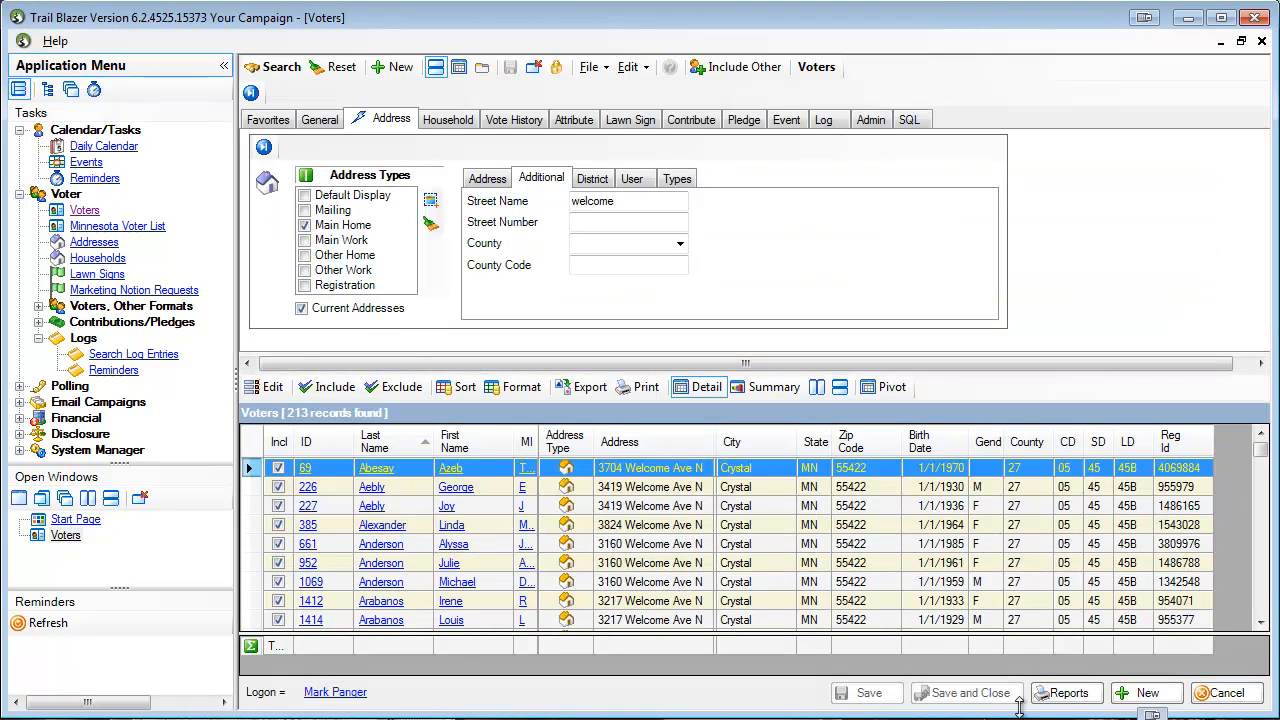
left_click(1075, 700)
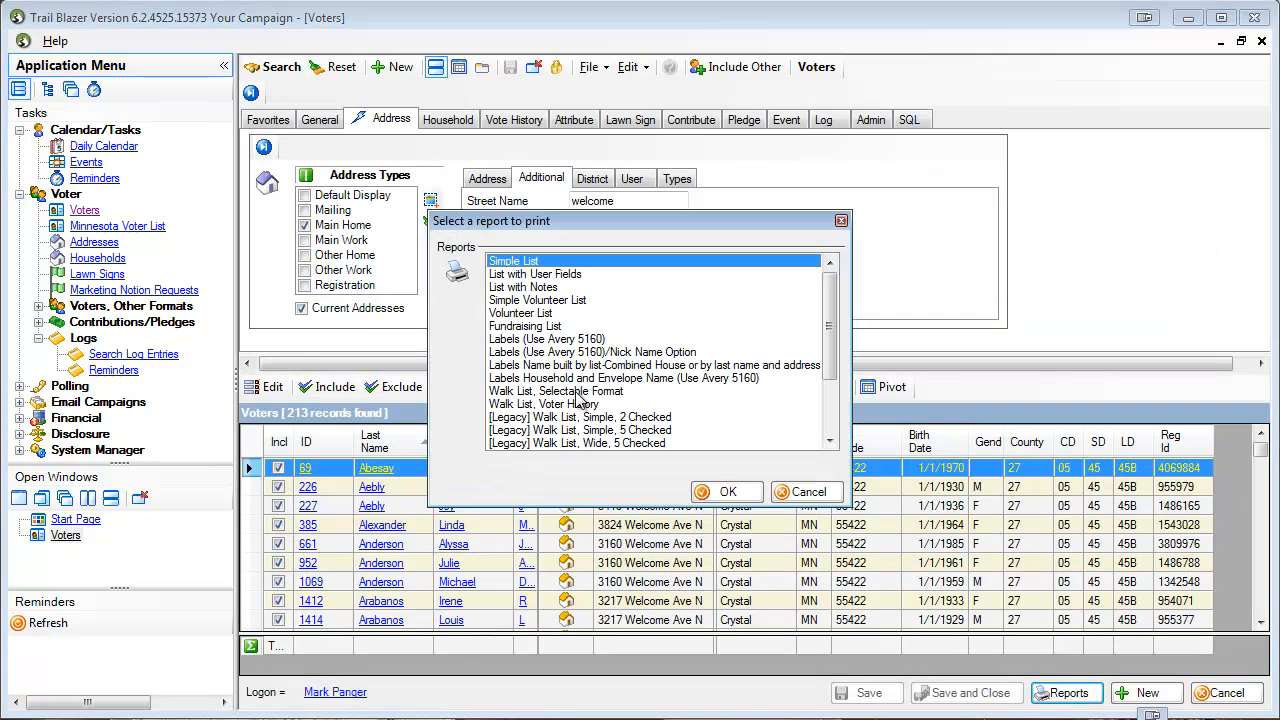
left_click(789, 496)
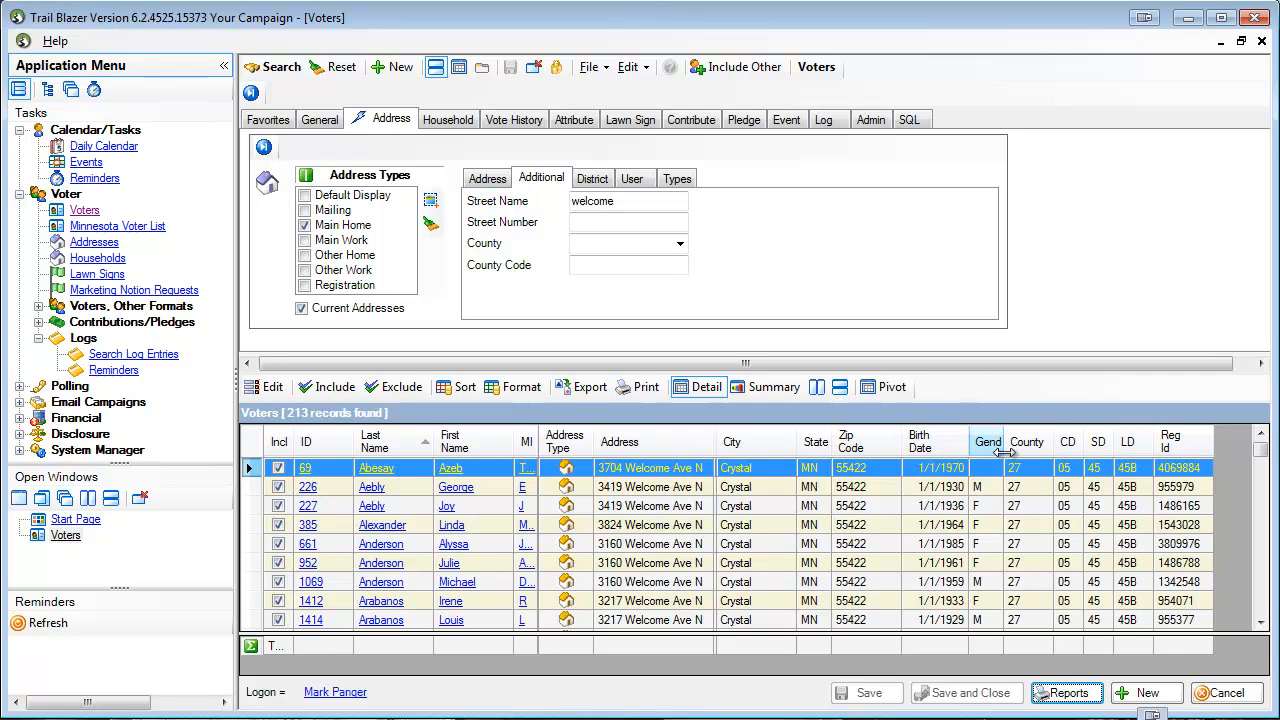
Remove BirthDate, DefaultDisplayAddressType, Gender, Include, MiddleName and Sec. of St. Voter # from the Voter table's columns in the list format
left_click(522, 390)
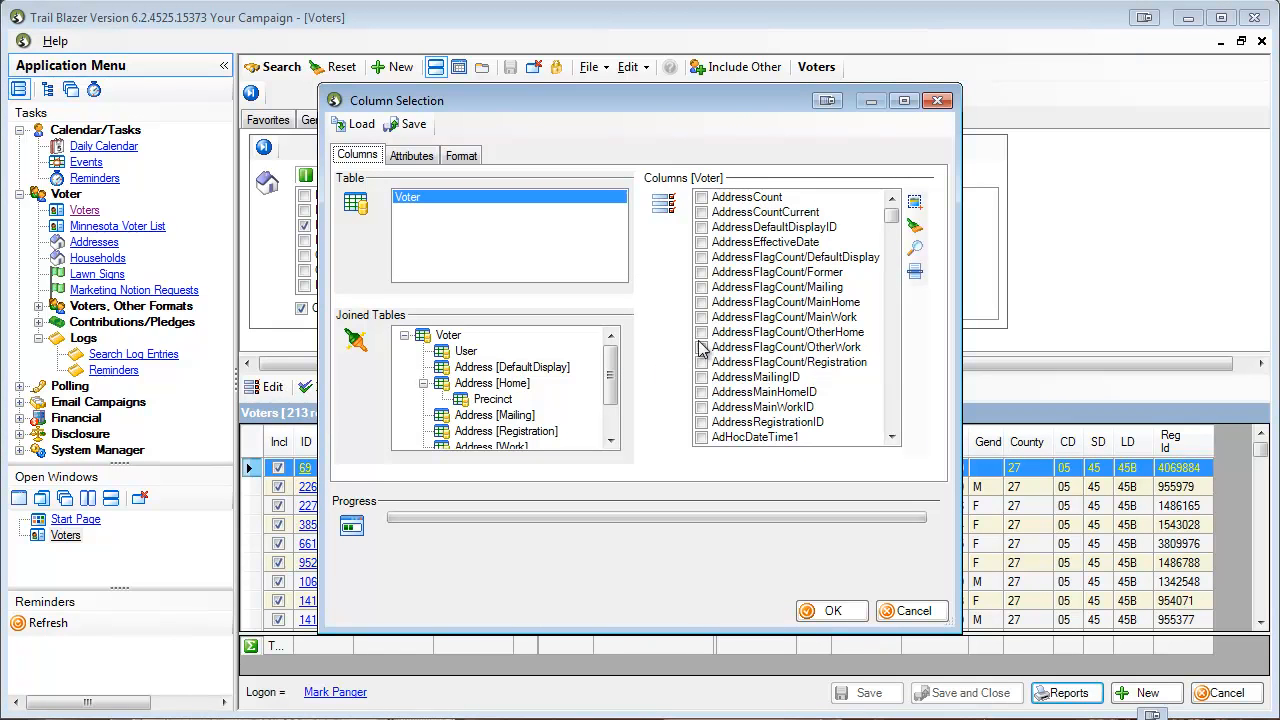
left_click(915, 273)
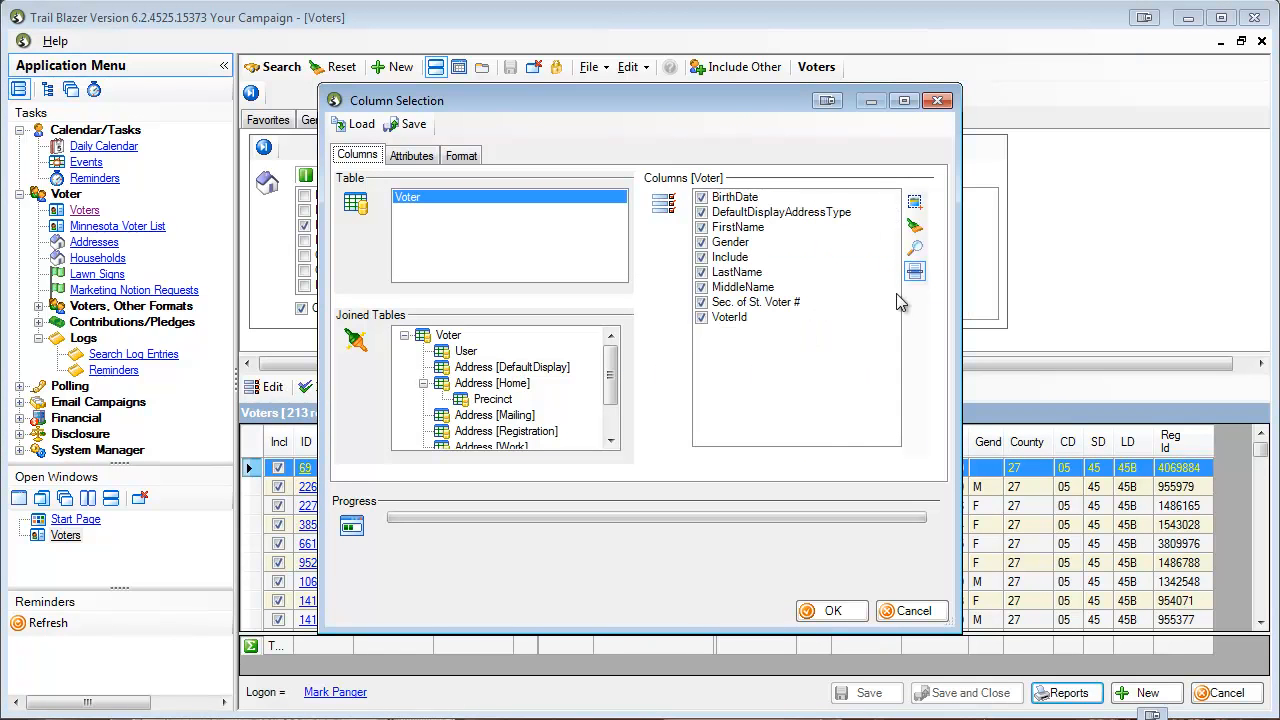
left_click(738, 198)
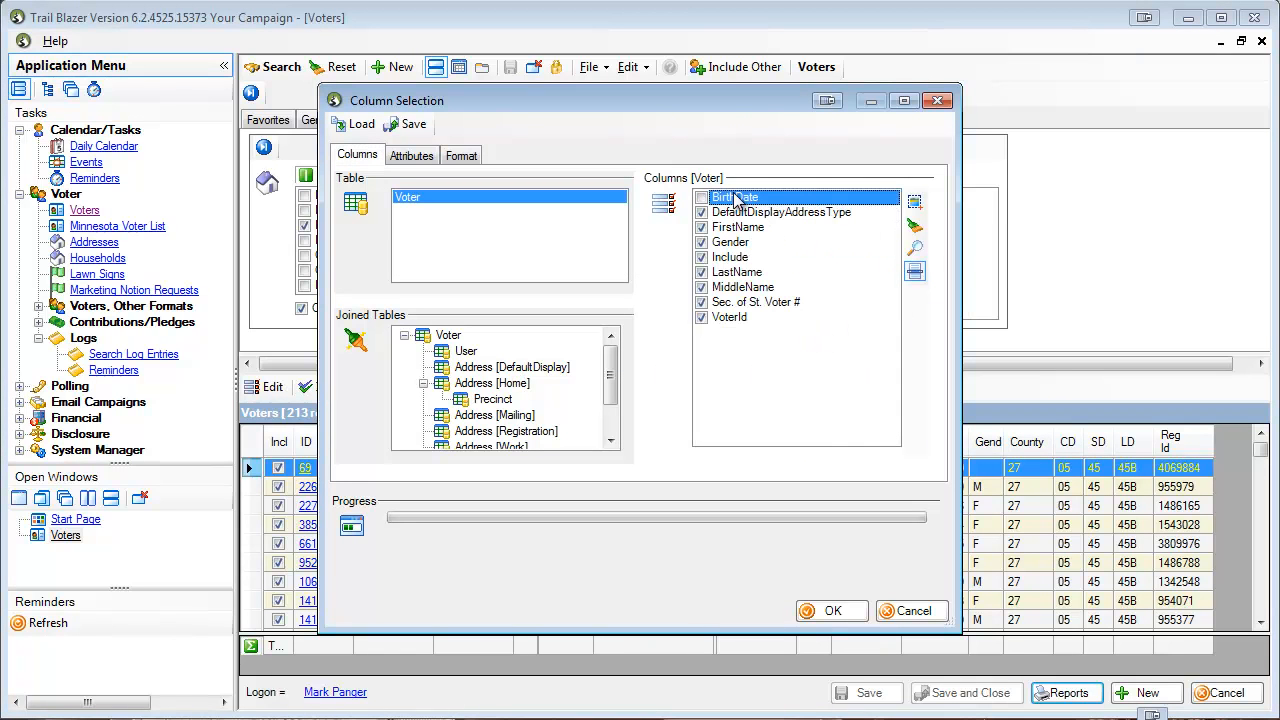
left_click(789, 216)
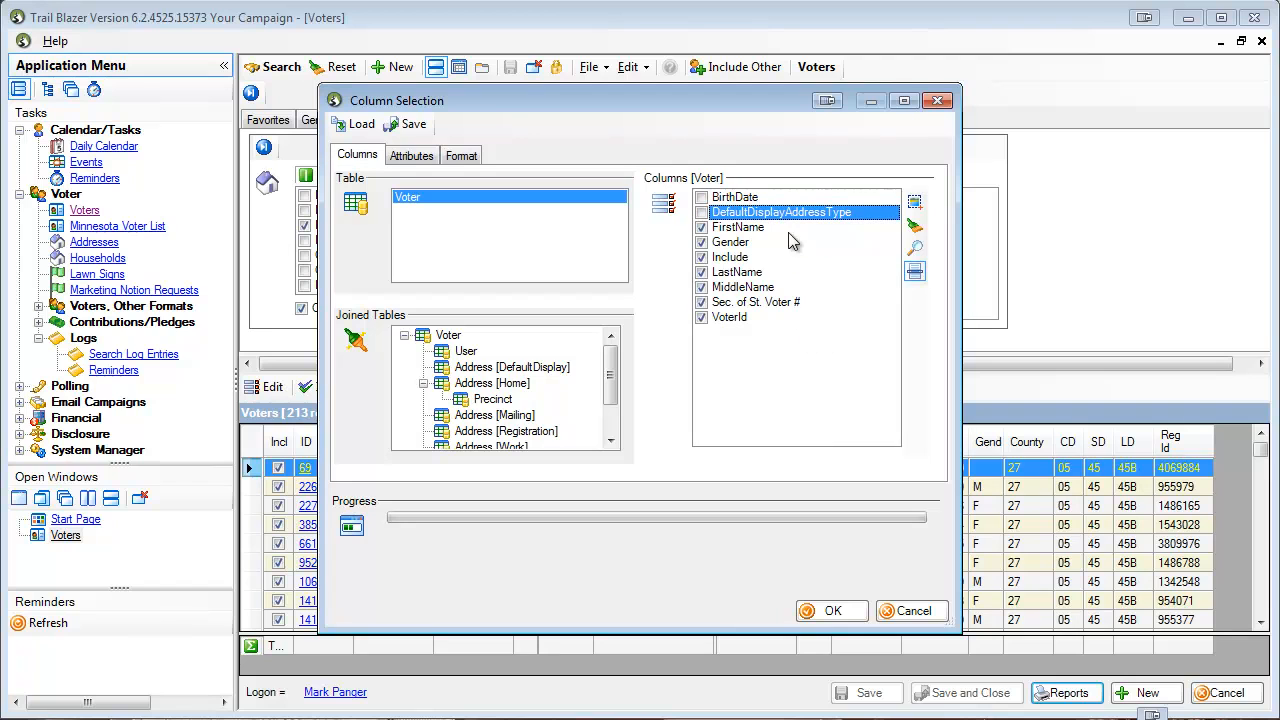
left_click(729, 244)
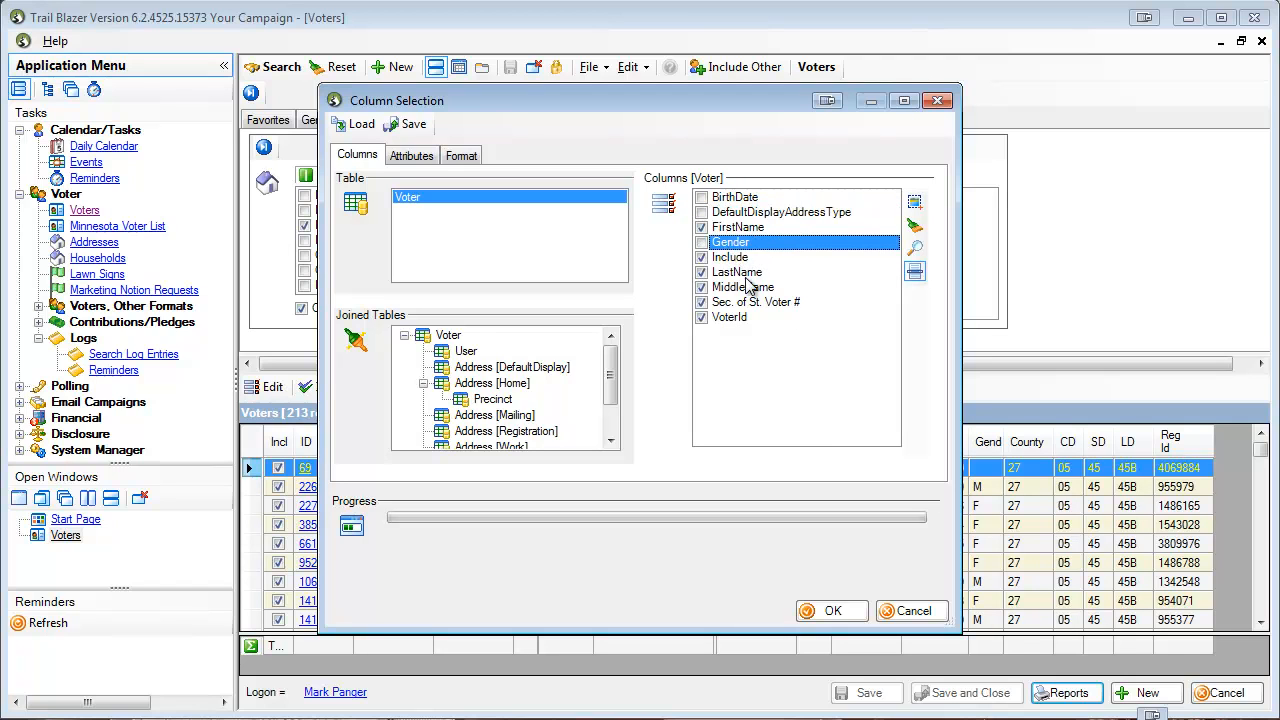
left_click(735, 257)
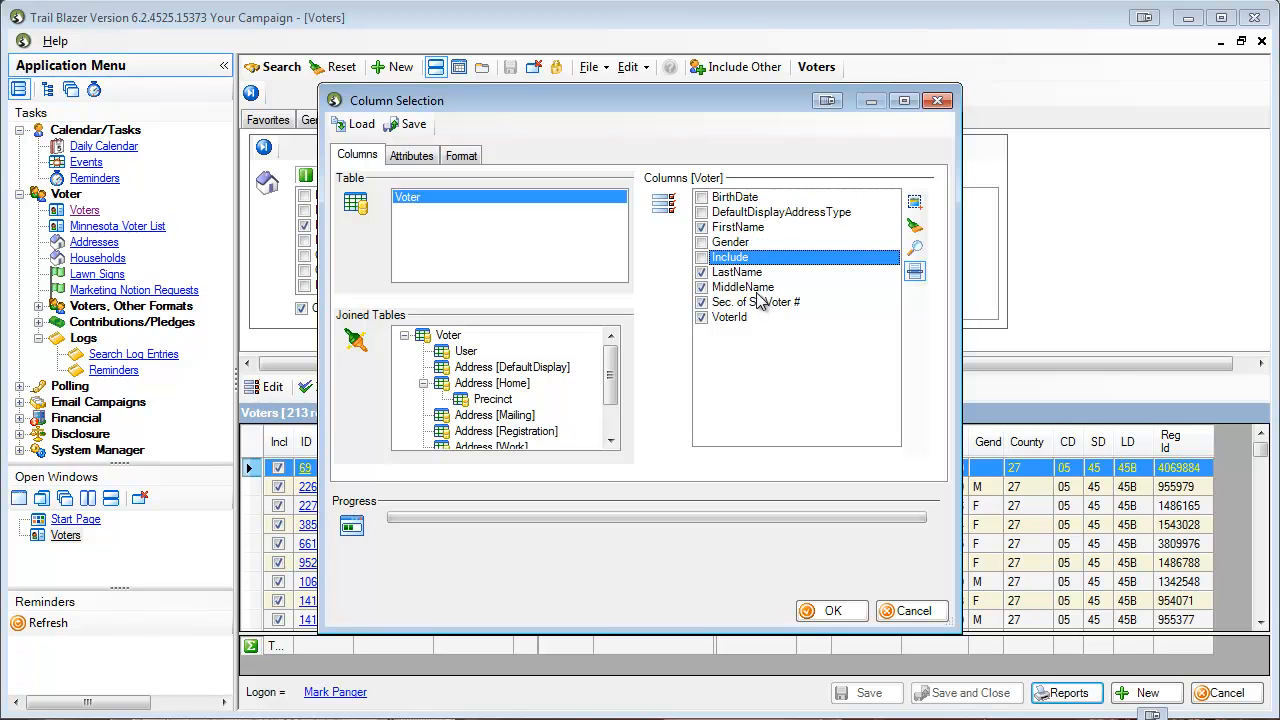
left_click(755, 286)
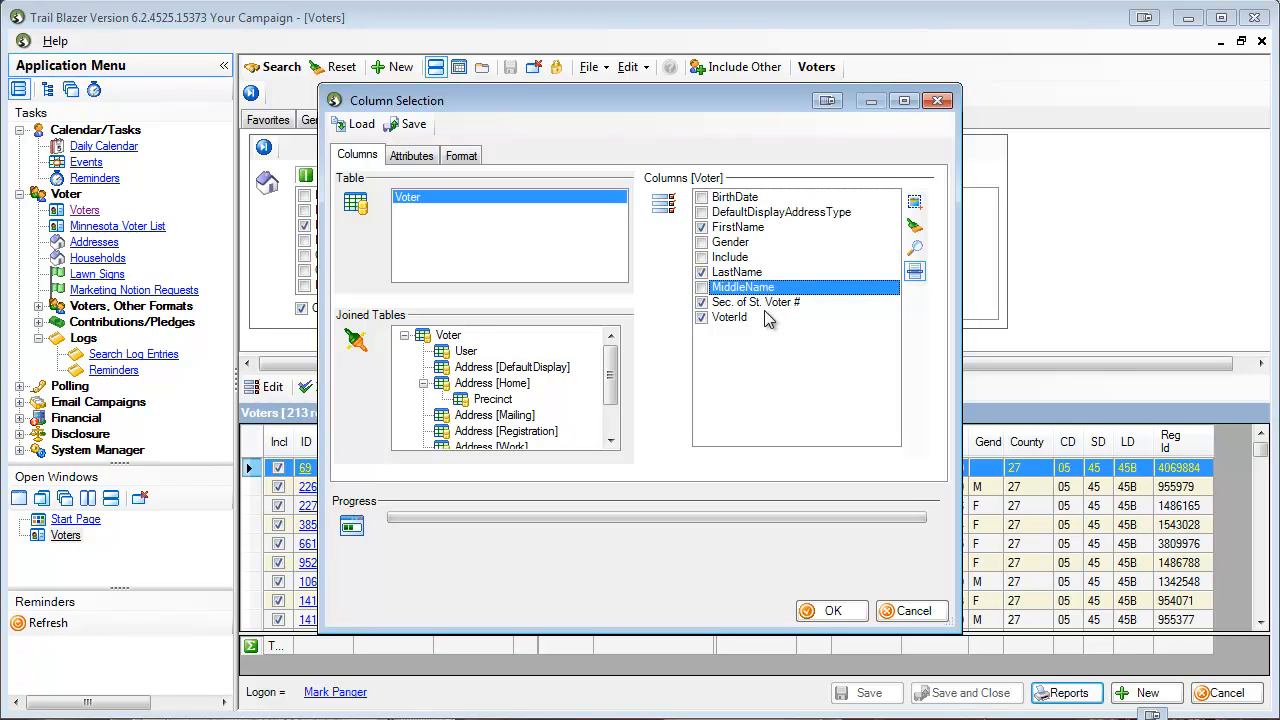
left_click(758, 303)
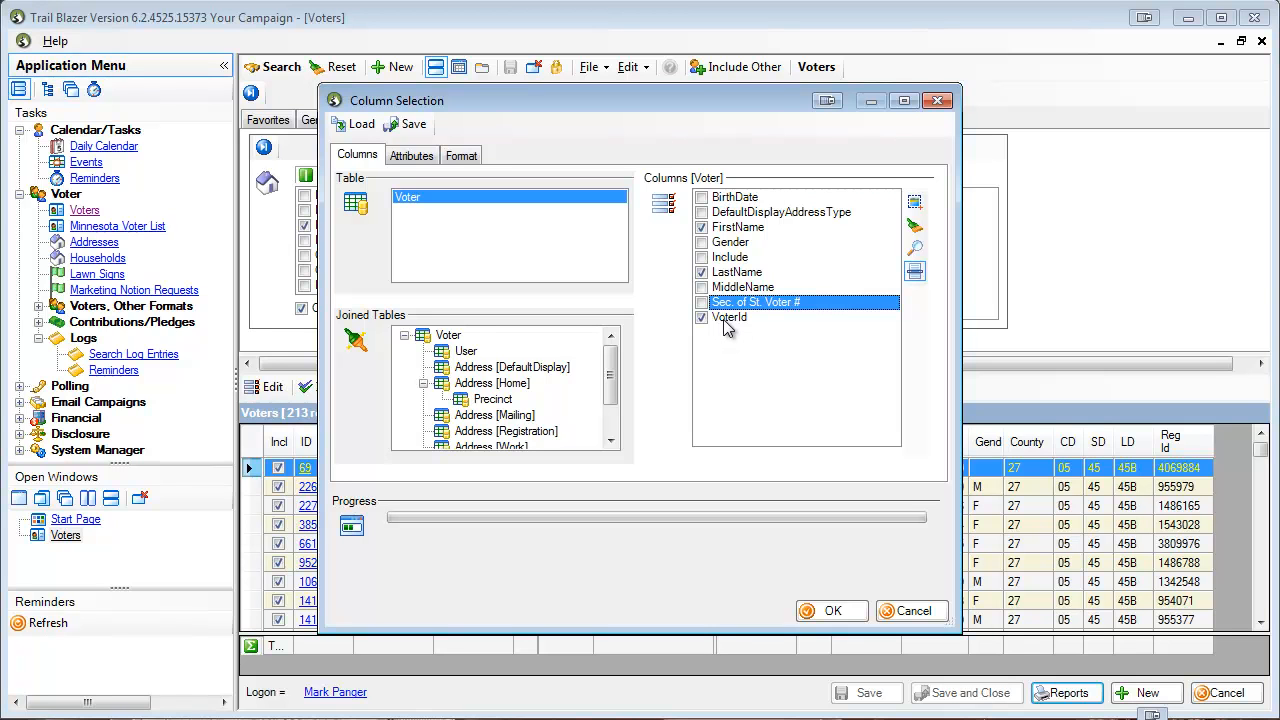
Make the VoterId column invisible in the format settings and apply the column selection to the voter list
left_click(464, 160)
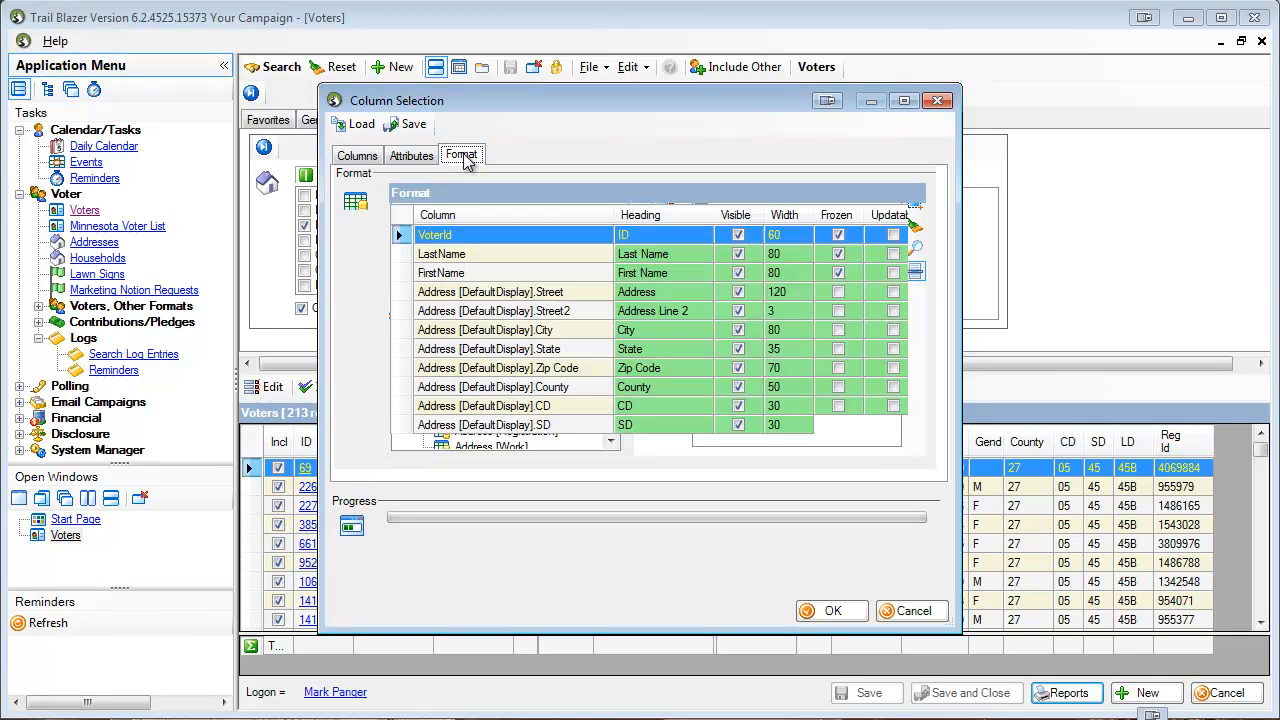
left_click(738, 235)
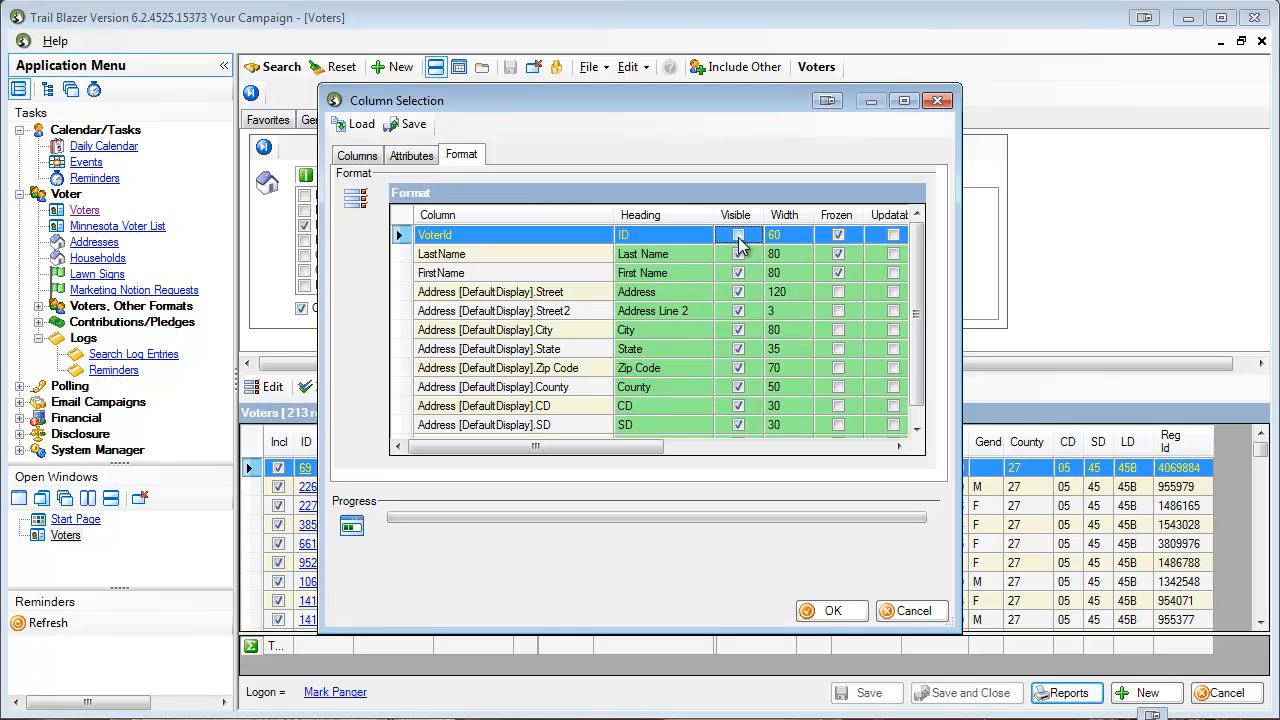
left_click(834, 611)
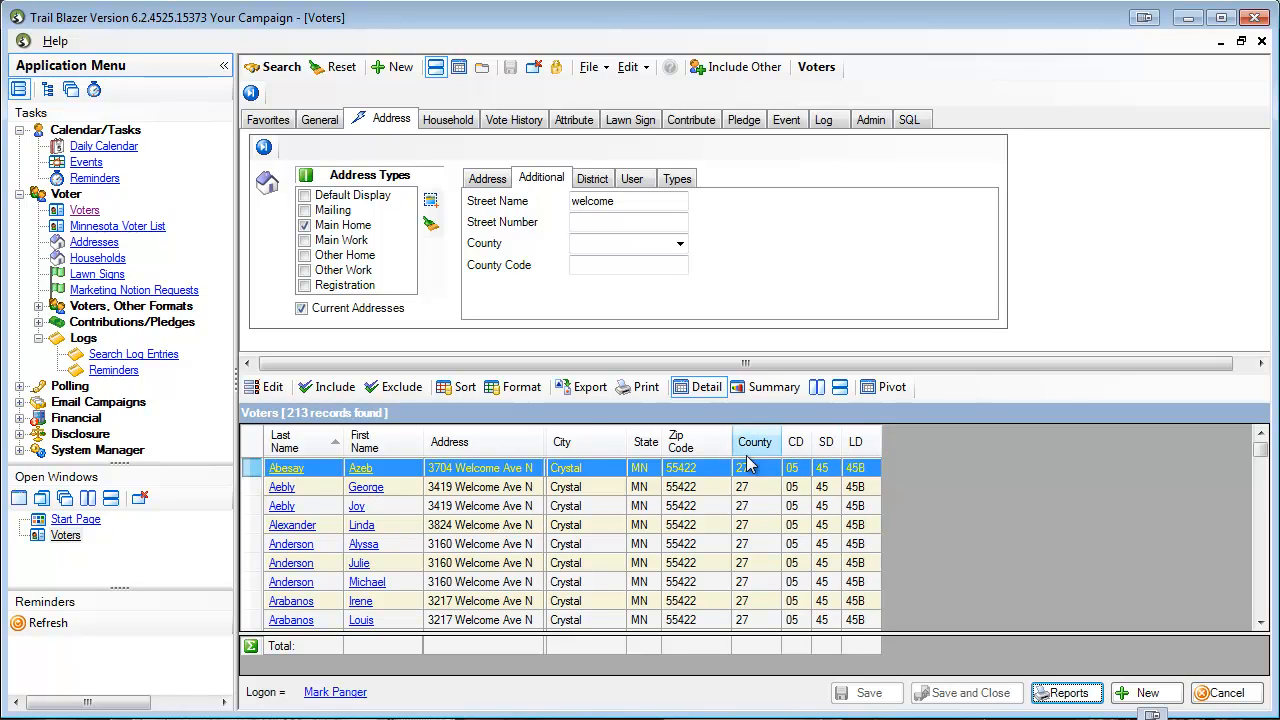
Remove the CD, LD, SD and County columns of the Address [DefaultDisplay] table from the voter list format and apply it
left_click(503, 392)
left_click(506, 370)
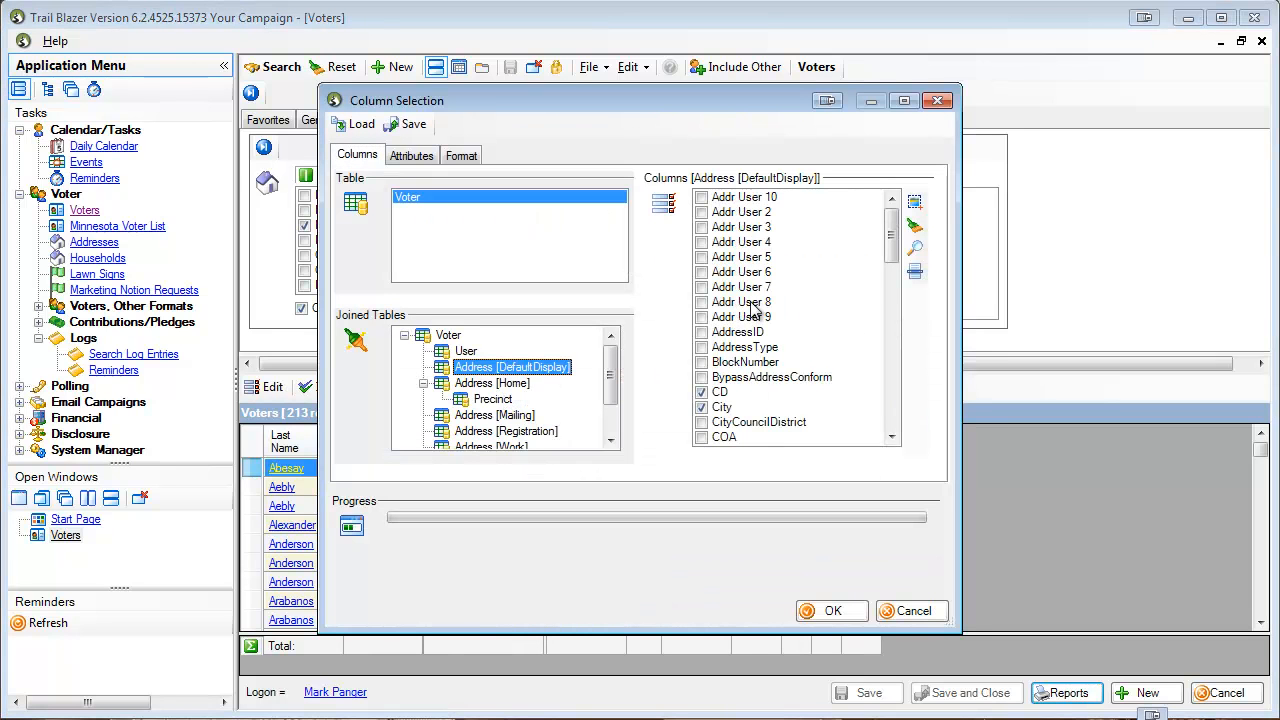
left_click(916, 272)
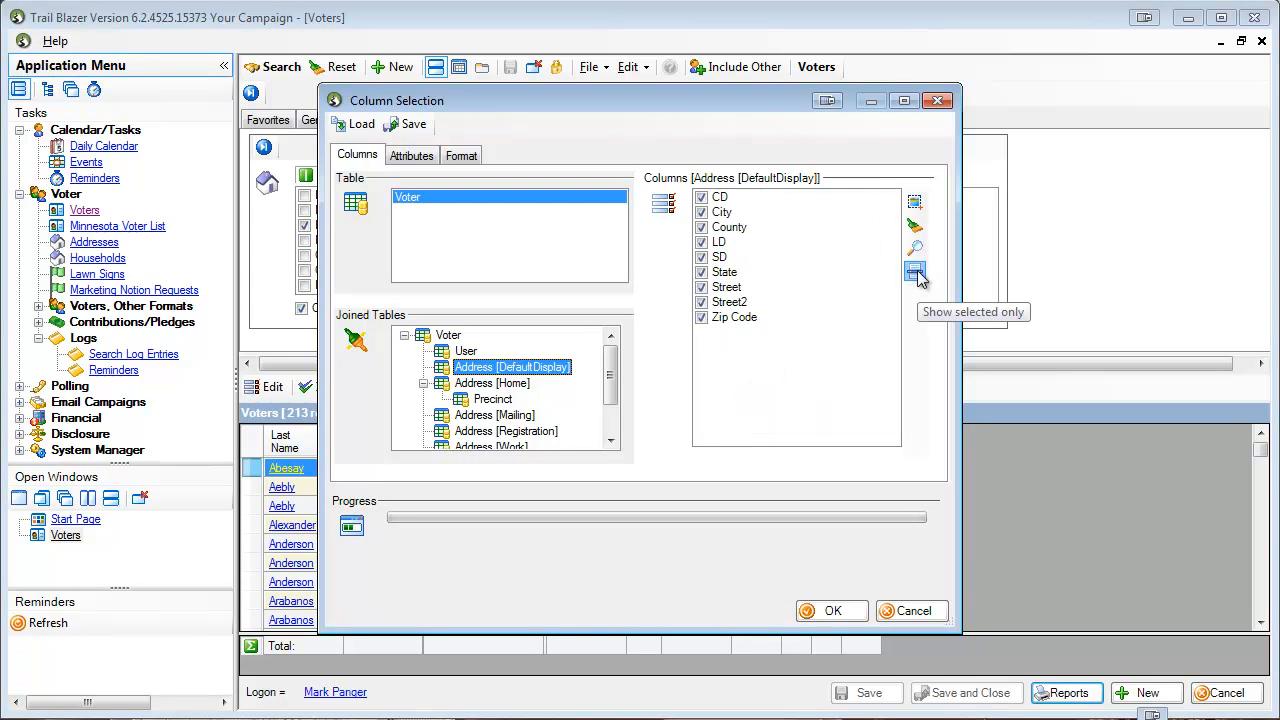
left_click(724, 198)
left_click(724, 243)
left_click(725, 258)
left_click(727, 229)
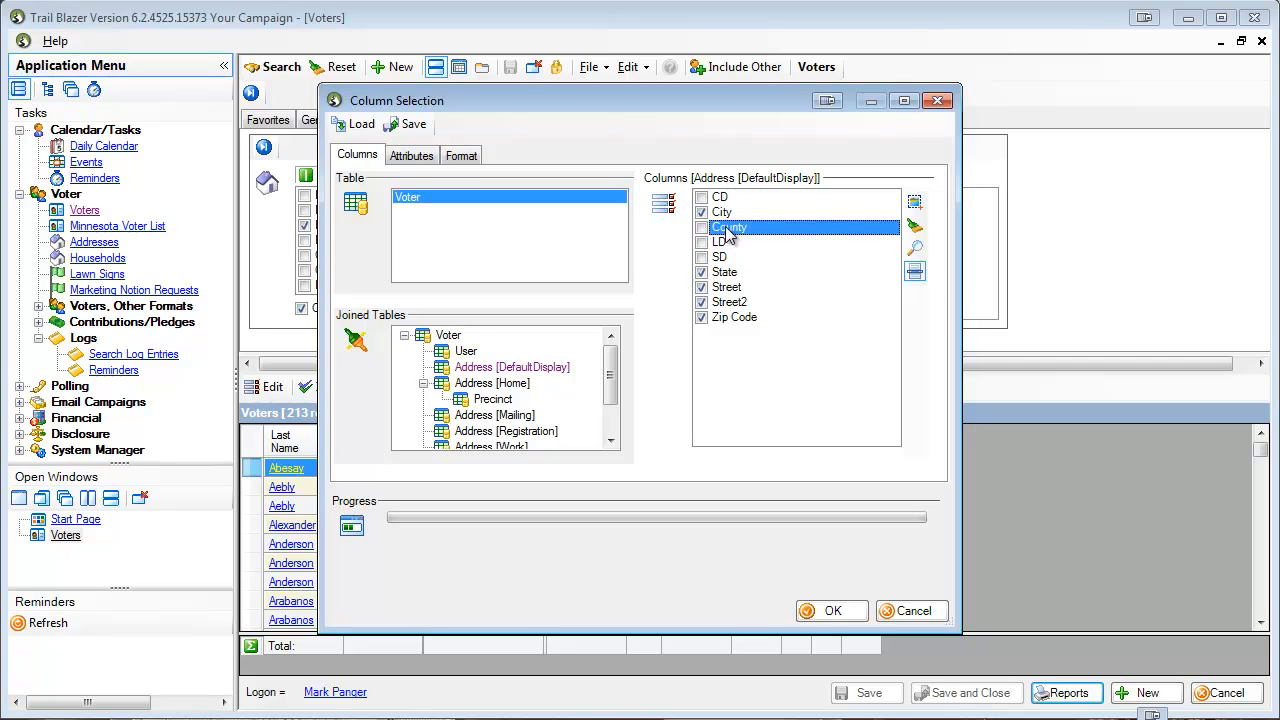
left_click(831, 612)
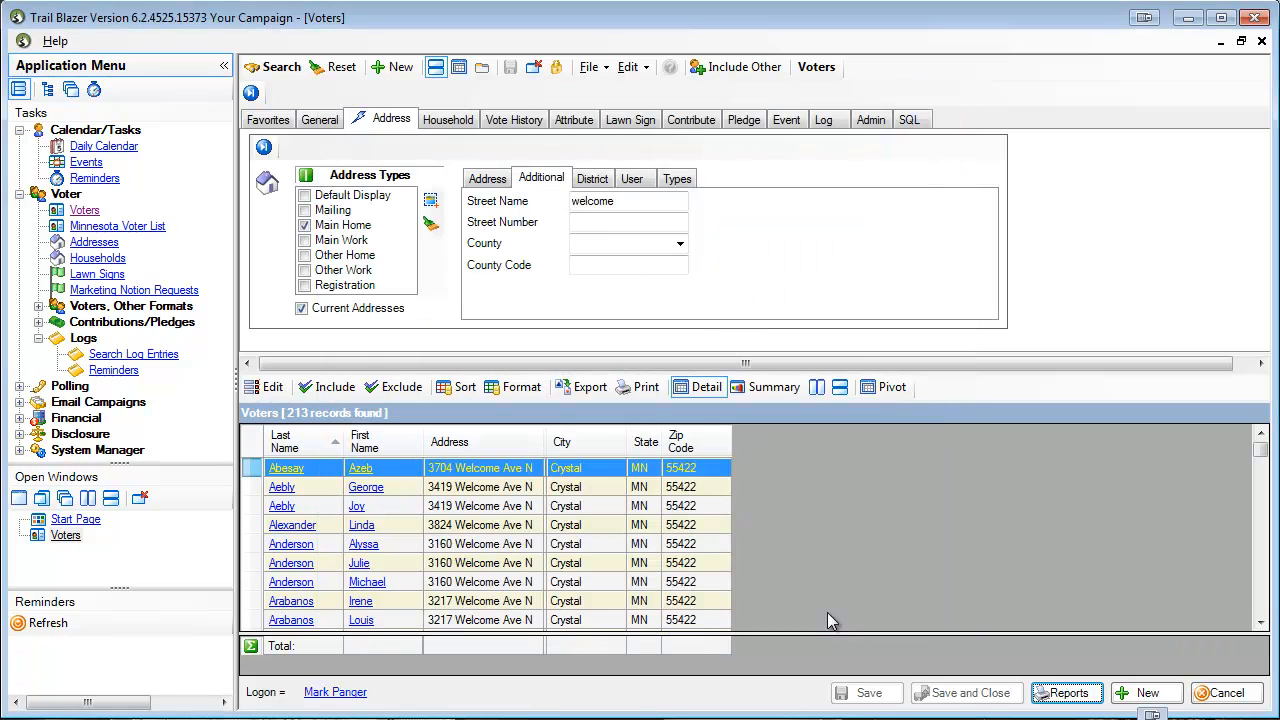
Preview the "Walk List, Selectable Format" report using the reduced column format, check its layout and close the preview
left_click(1068, 699)
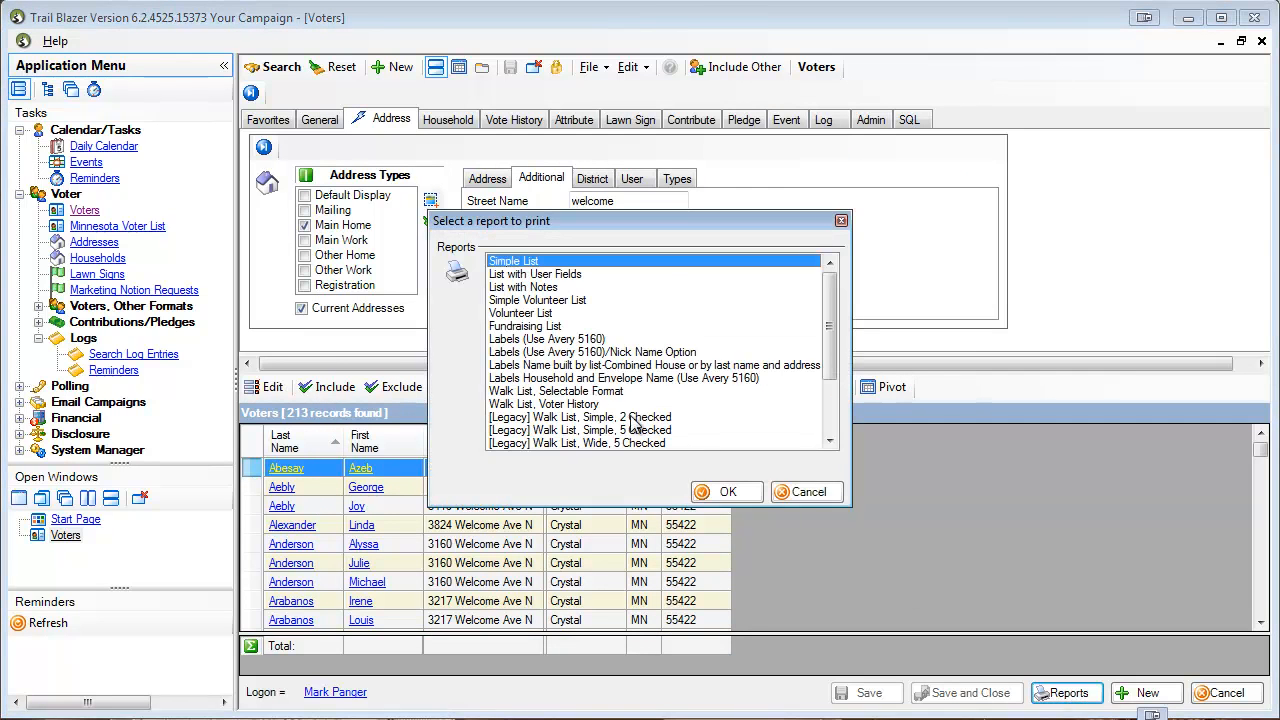
left_click(590, 393)
left_click(722, 492)
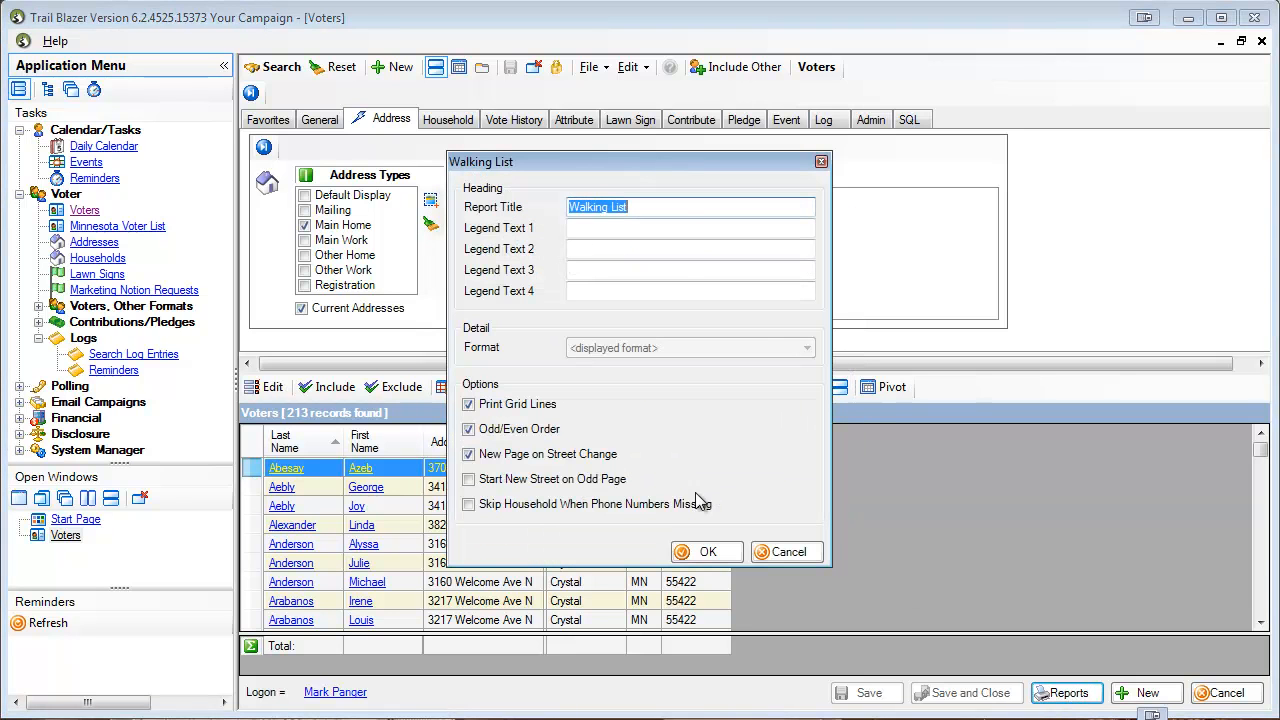
left_click(716, 552)
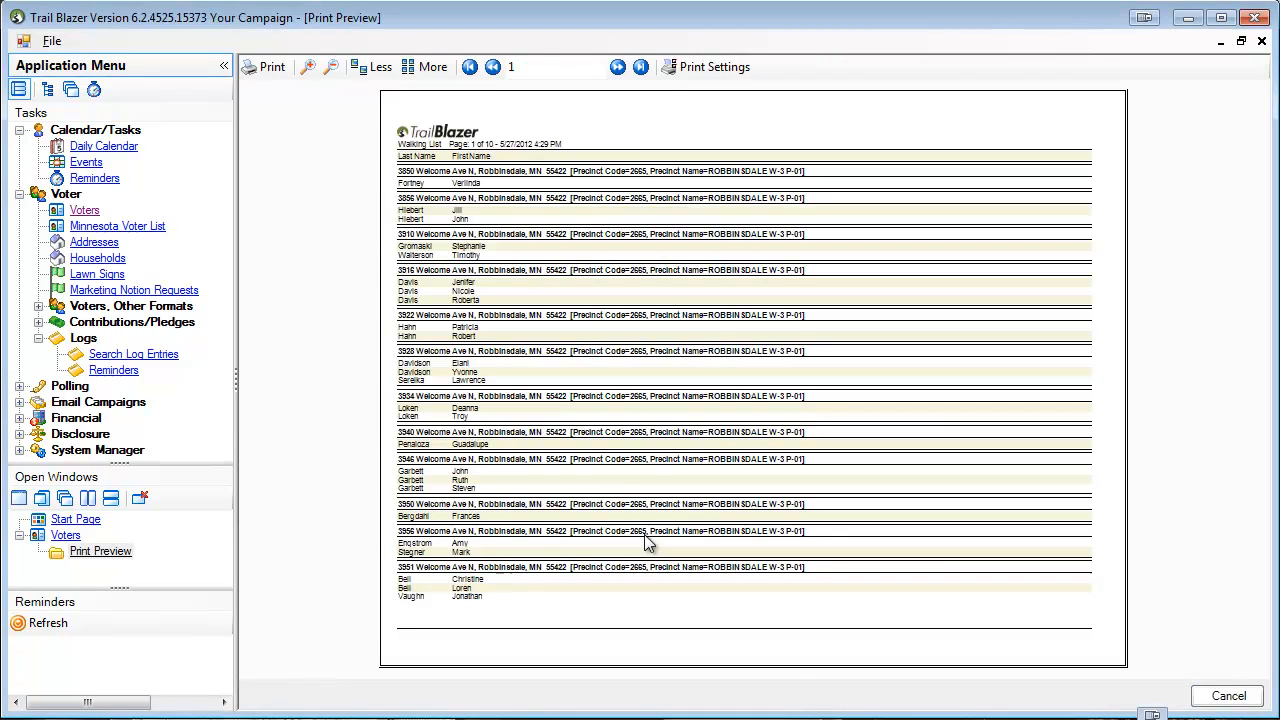
left_click(310, 67)
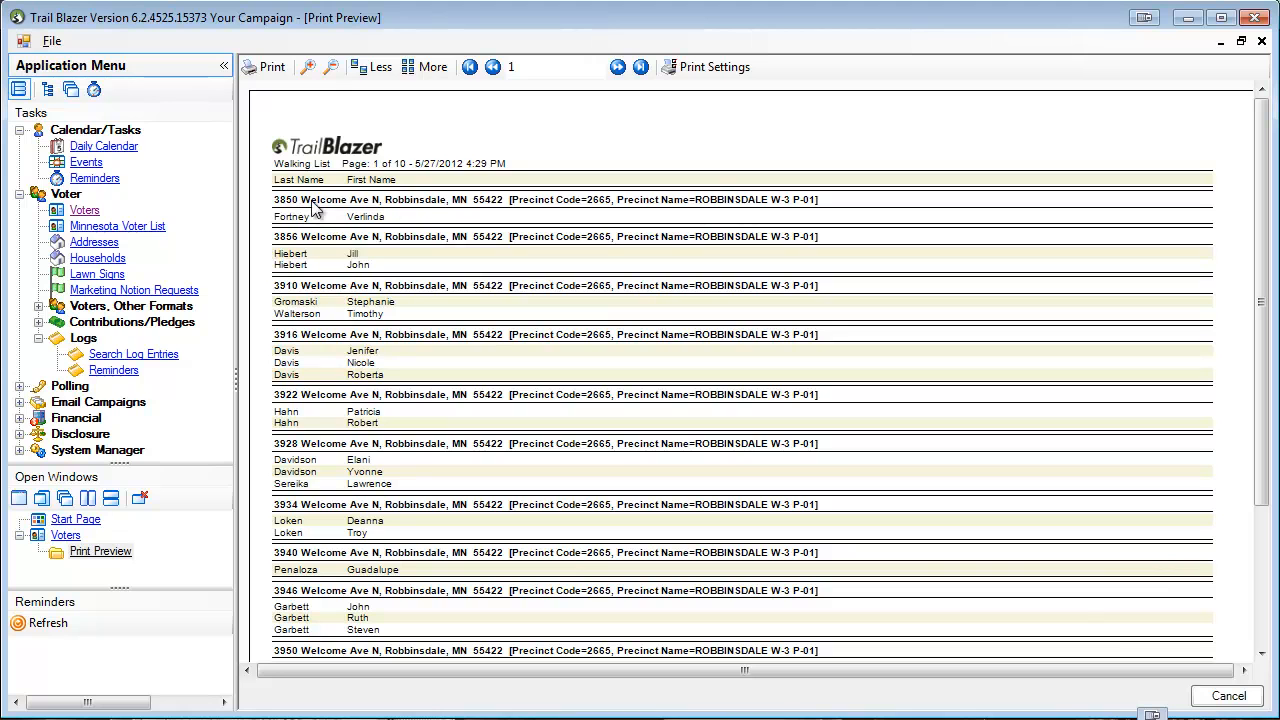
left_click(1227, 696)
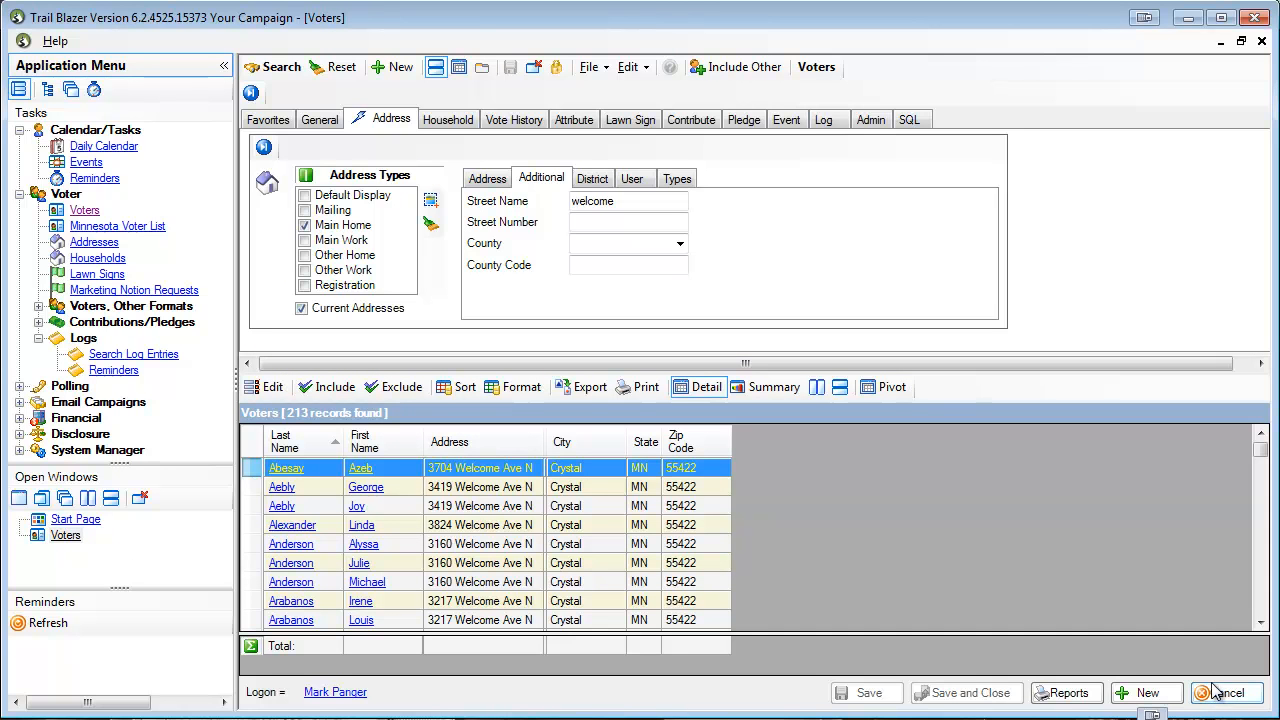
Add the Party column from the Voter table to the voter list's column selection
left_click(518, 387)
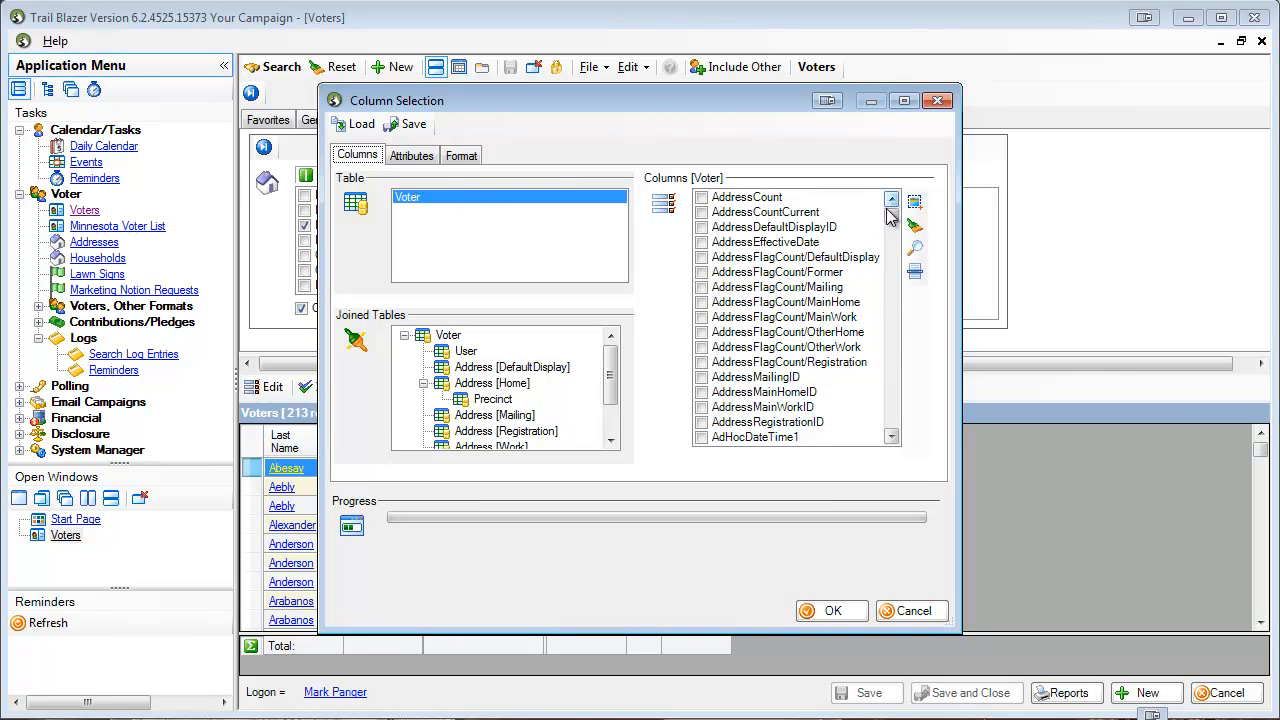
left_click_drag(891, 222, 896, 356)
left_click(726, 333)
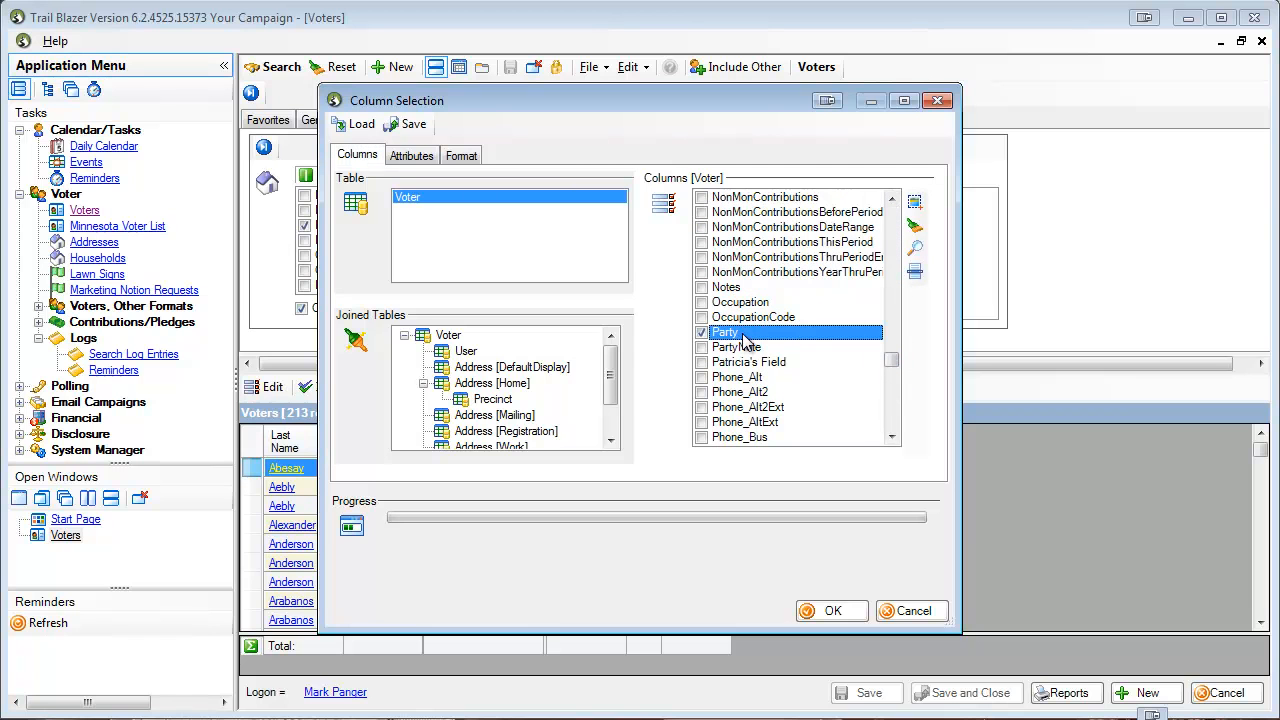
Add and apply Setting columns for Support attributes My Candidate - Committed, Misguided and supporting someone else, I just can't make up my mind, Lawn Sign and Volunteer
left_click(418, 163)
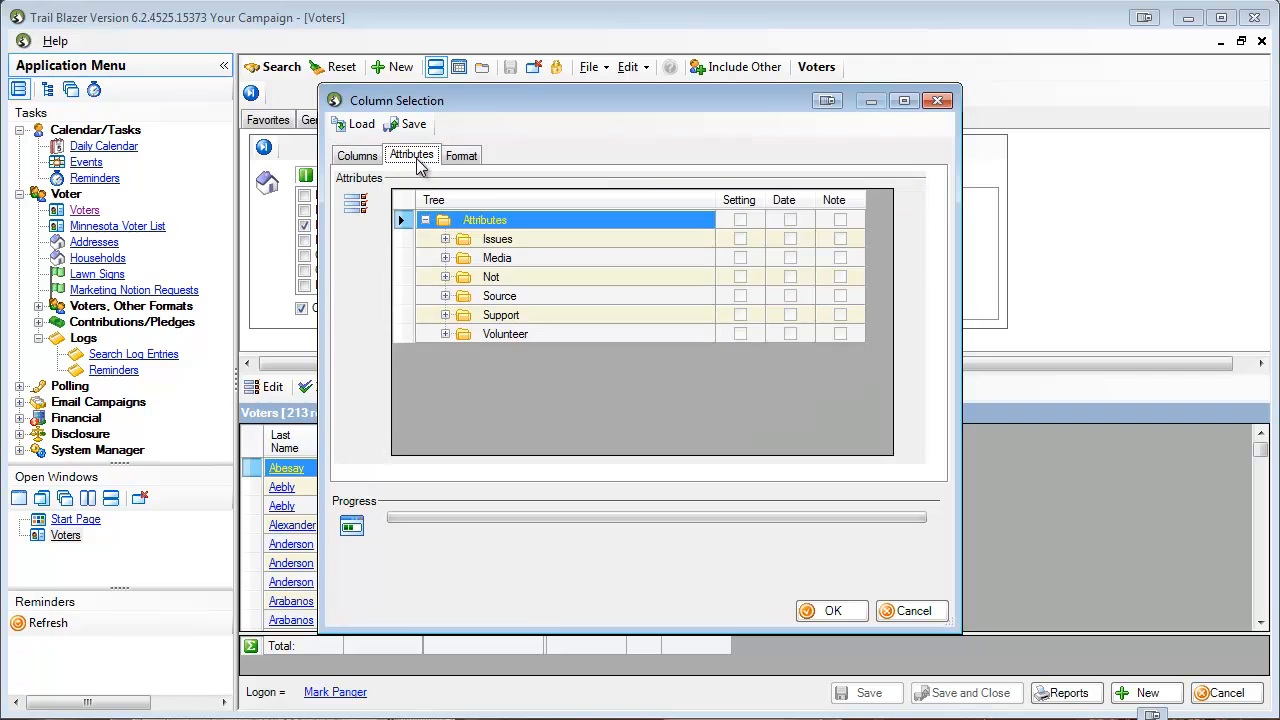
left_click(446, 316)
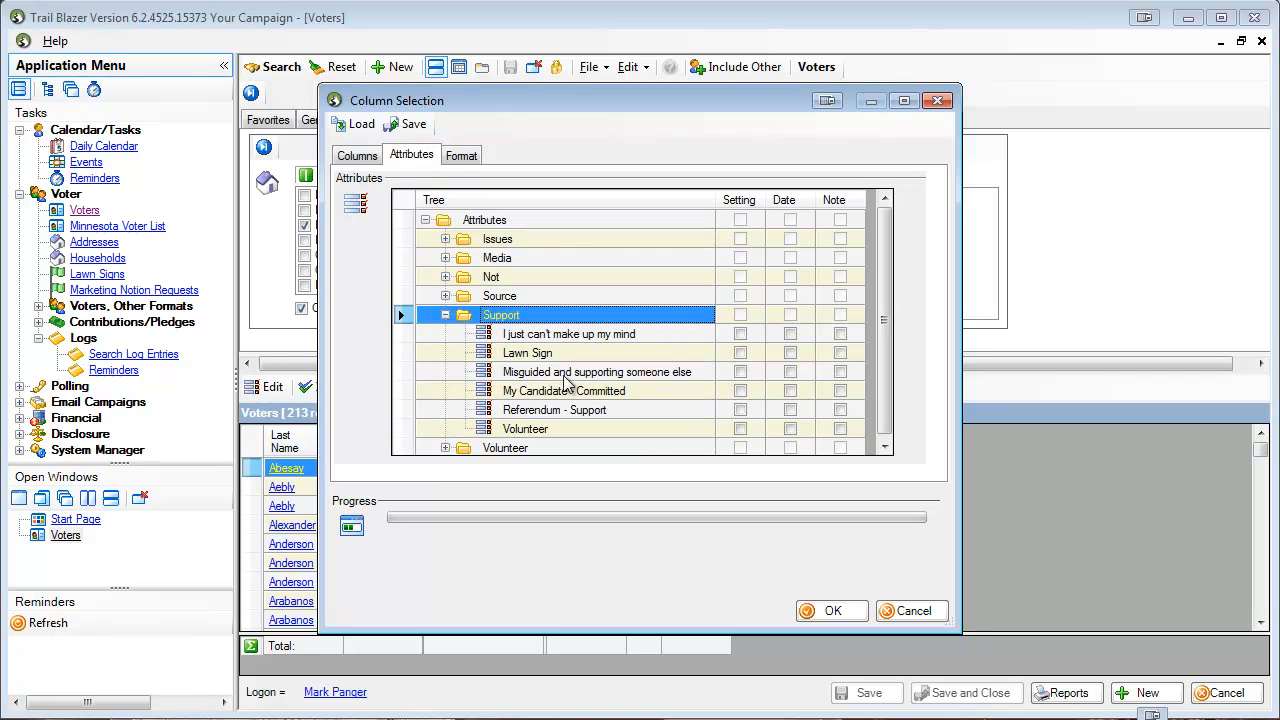
left_click(741, 393)
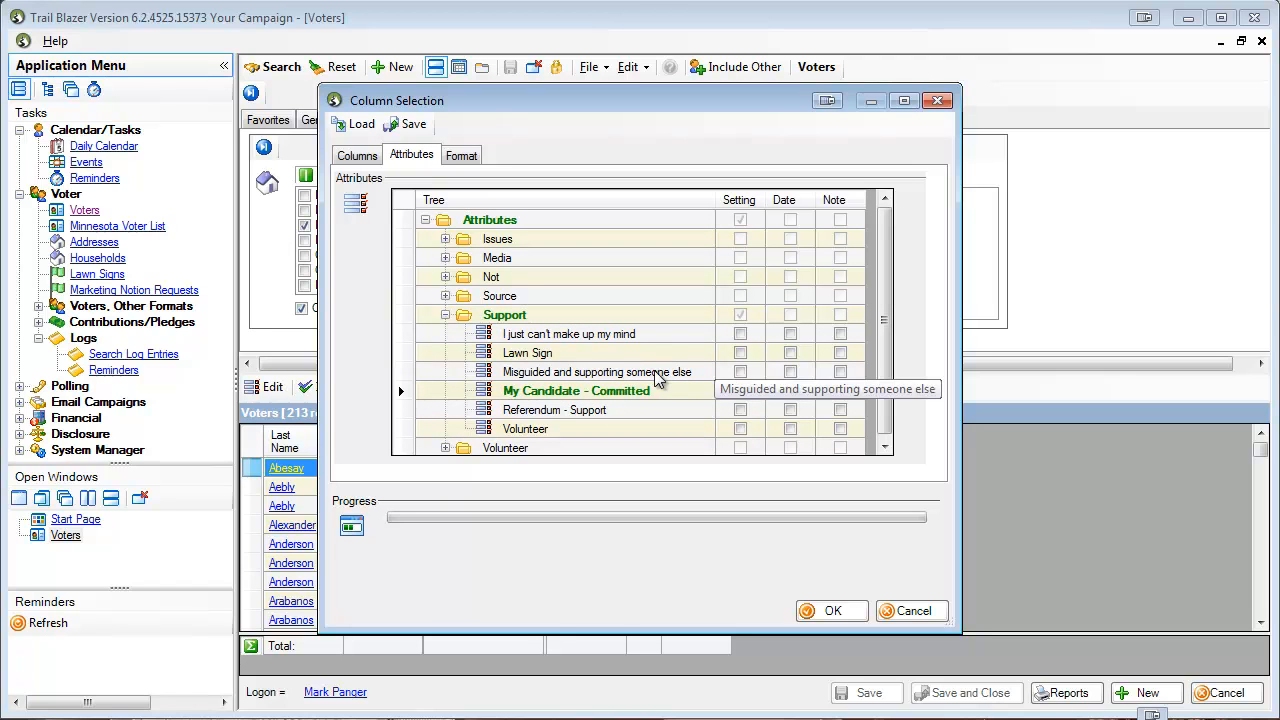
left_click(740, 372)
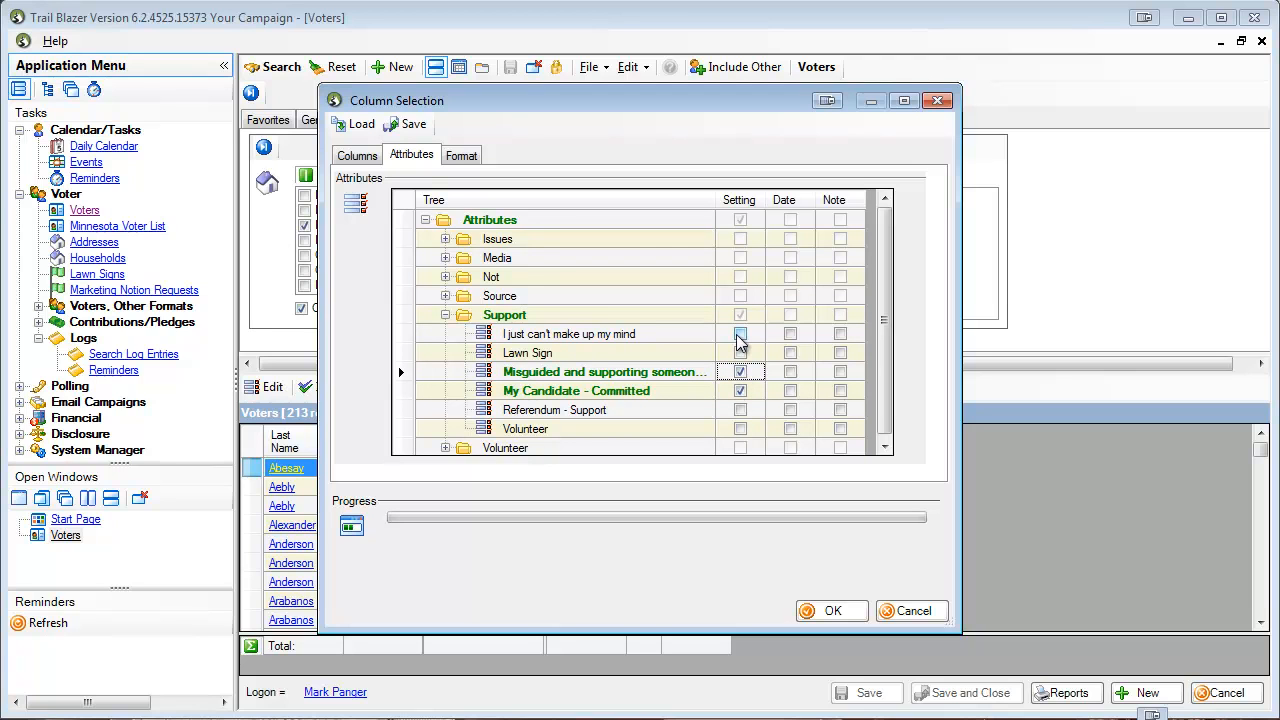
left_click(740, 336)
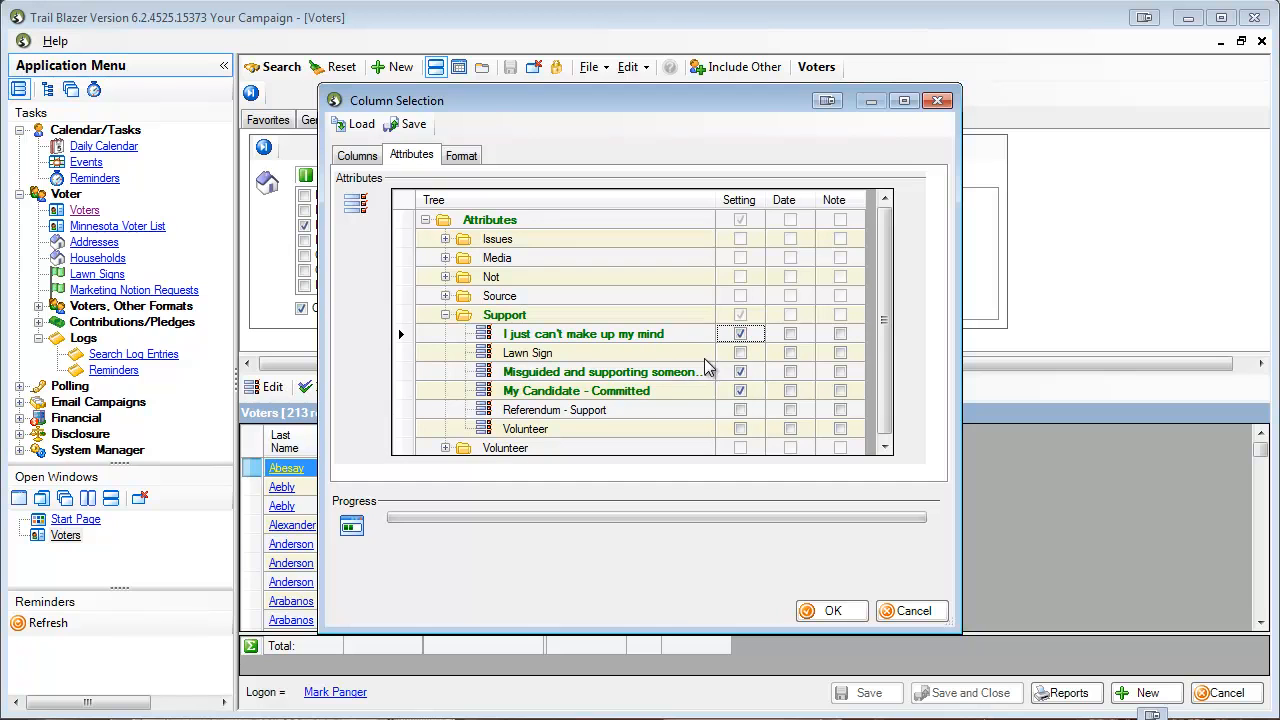
left_click(740, 354)
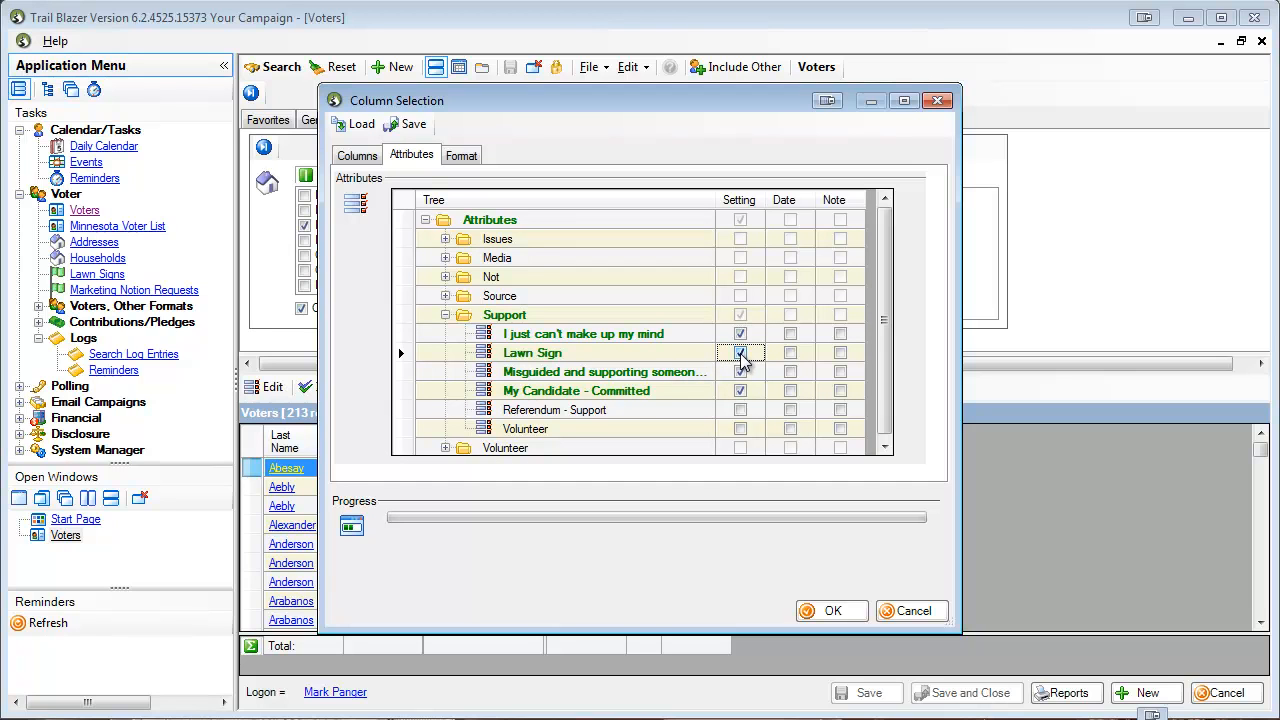
left_click(740, 430)
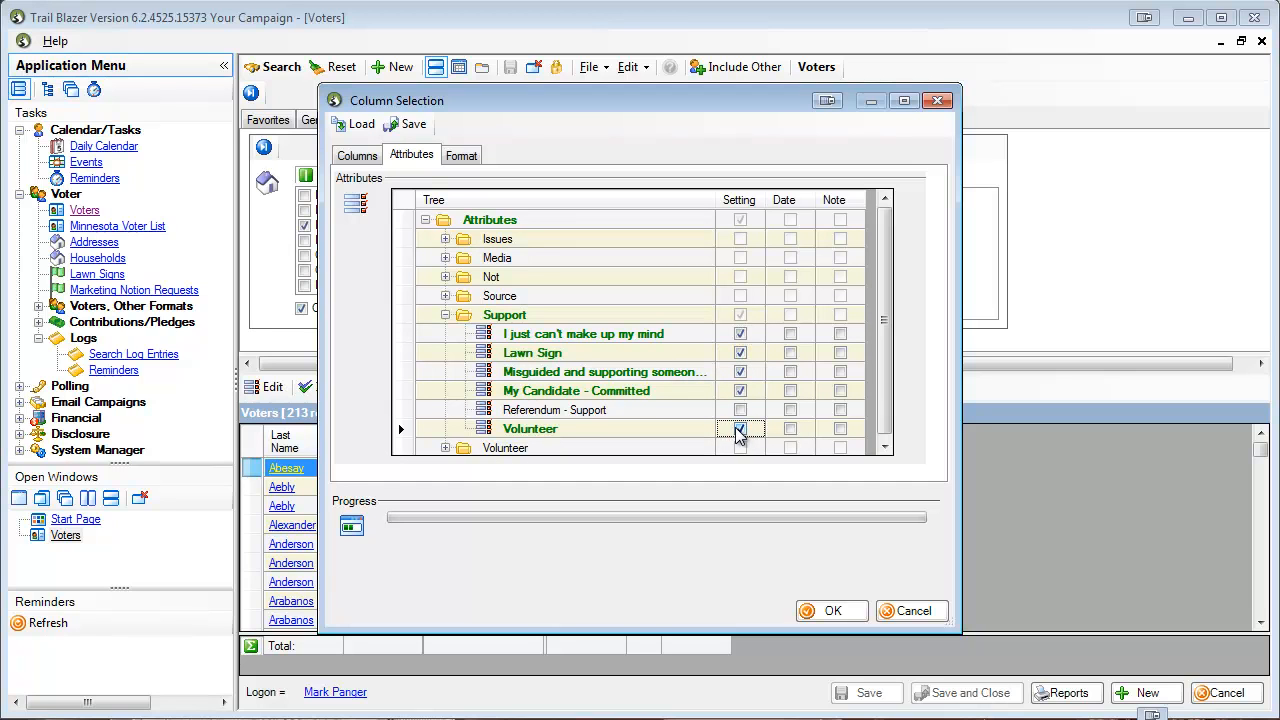
left_click(832, 614)
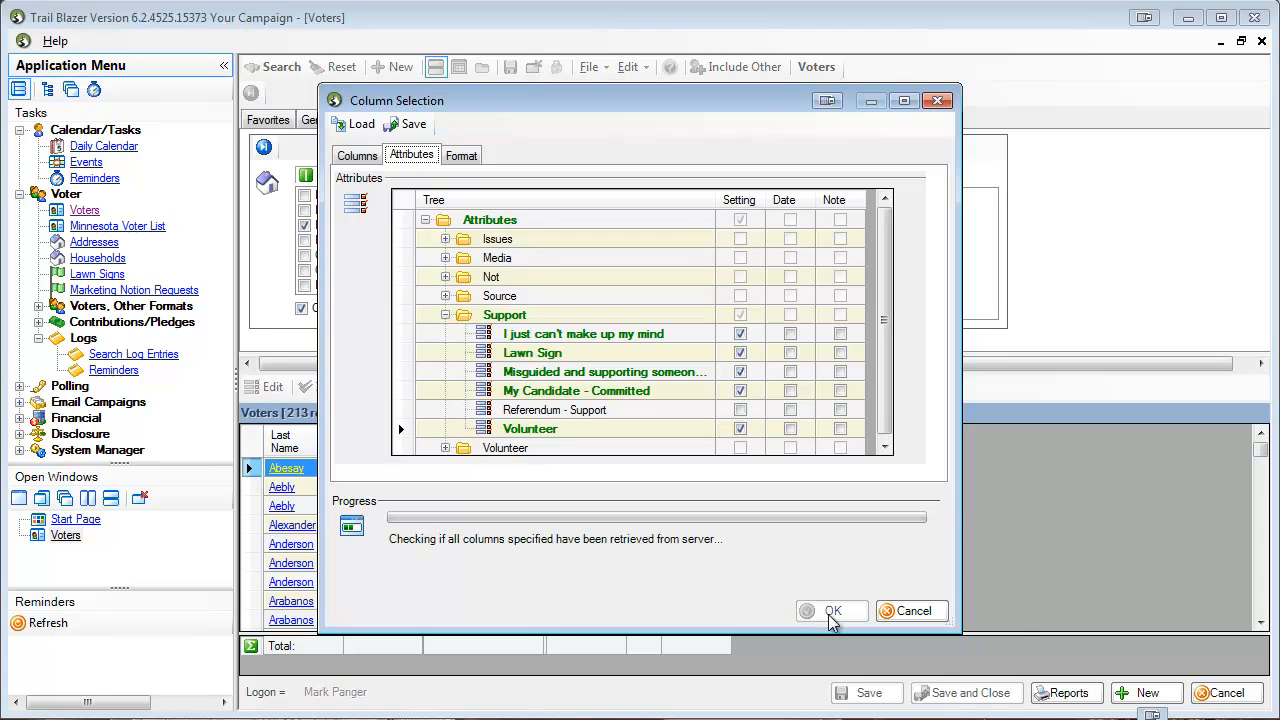
Preview the "Walk List, Selectable Format" report with the added party and support columns, check its column headings and close the preview
left_click(1062, 694)
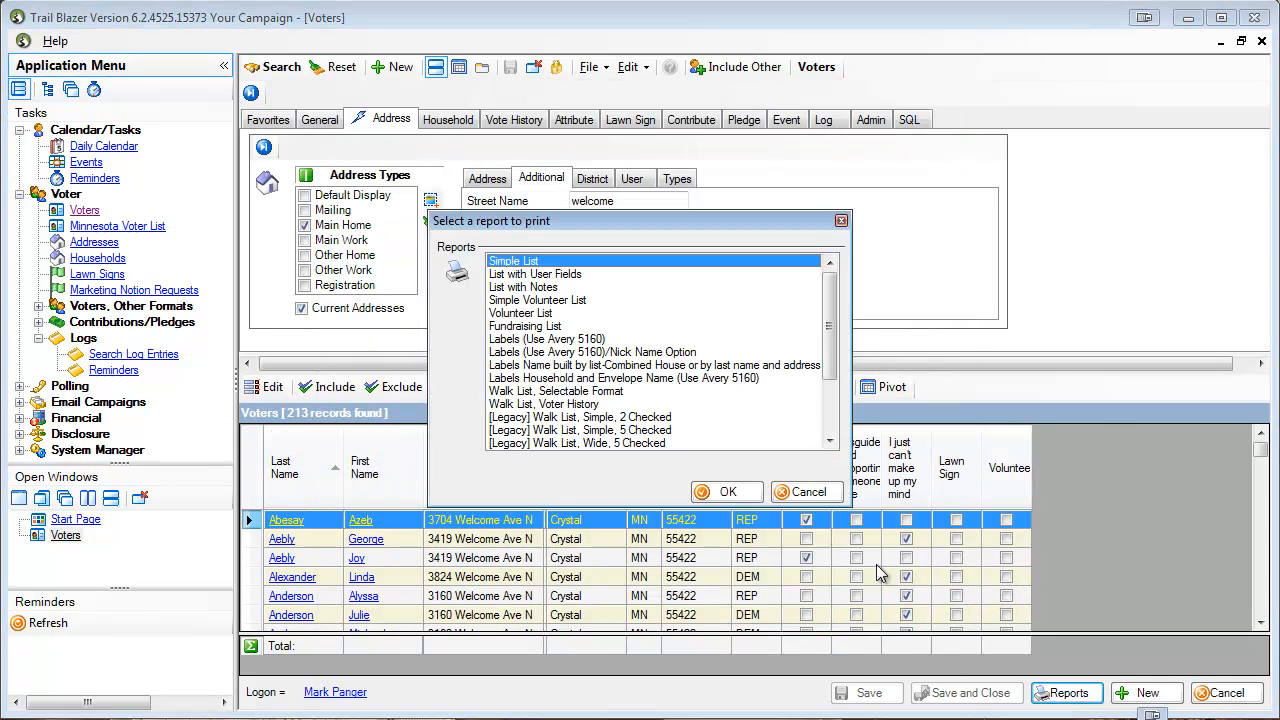
left_click(578, 392)
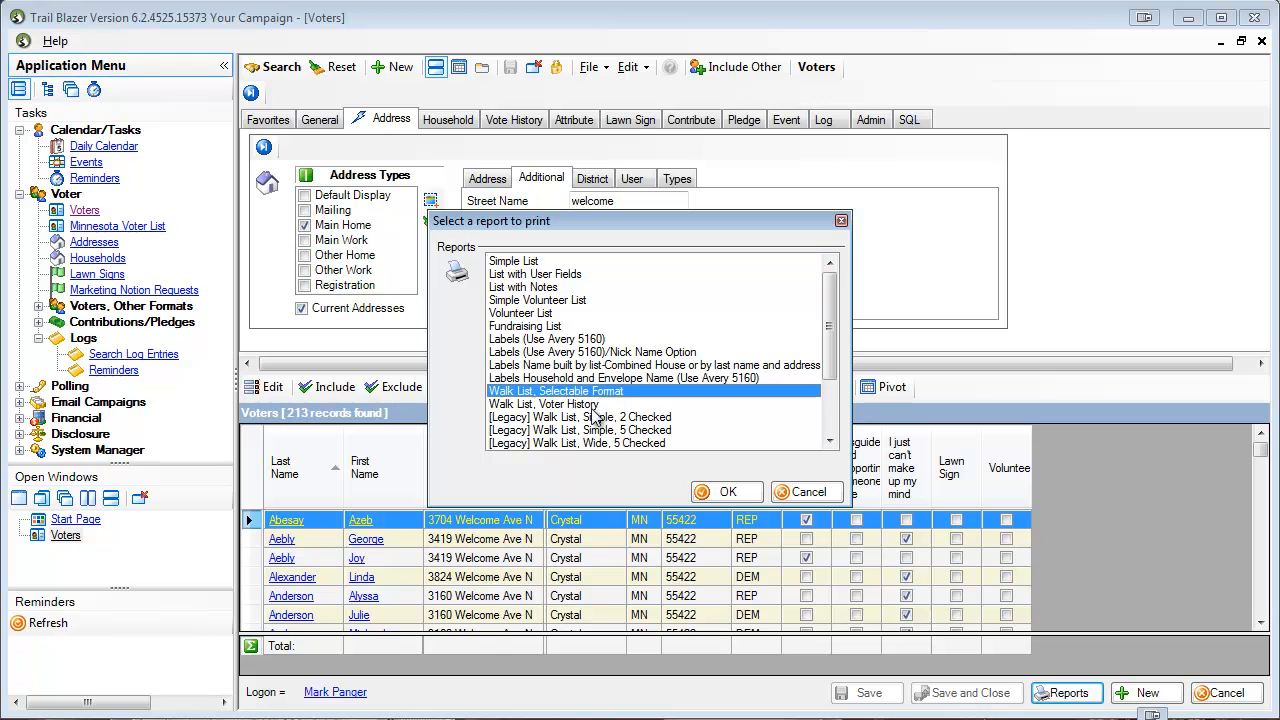
left_click(728, 492)
left_click(698, 552)
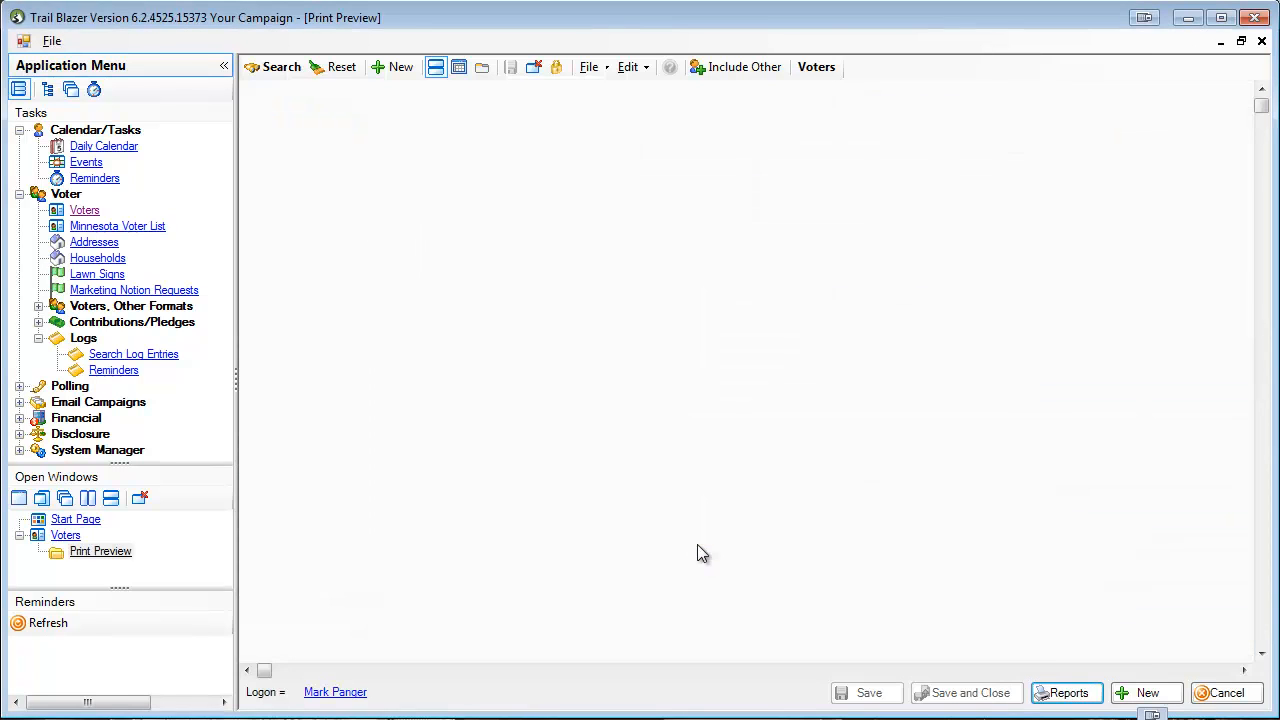
left_click(310, 68)
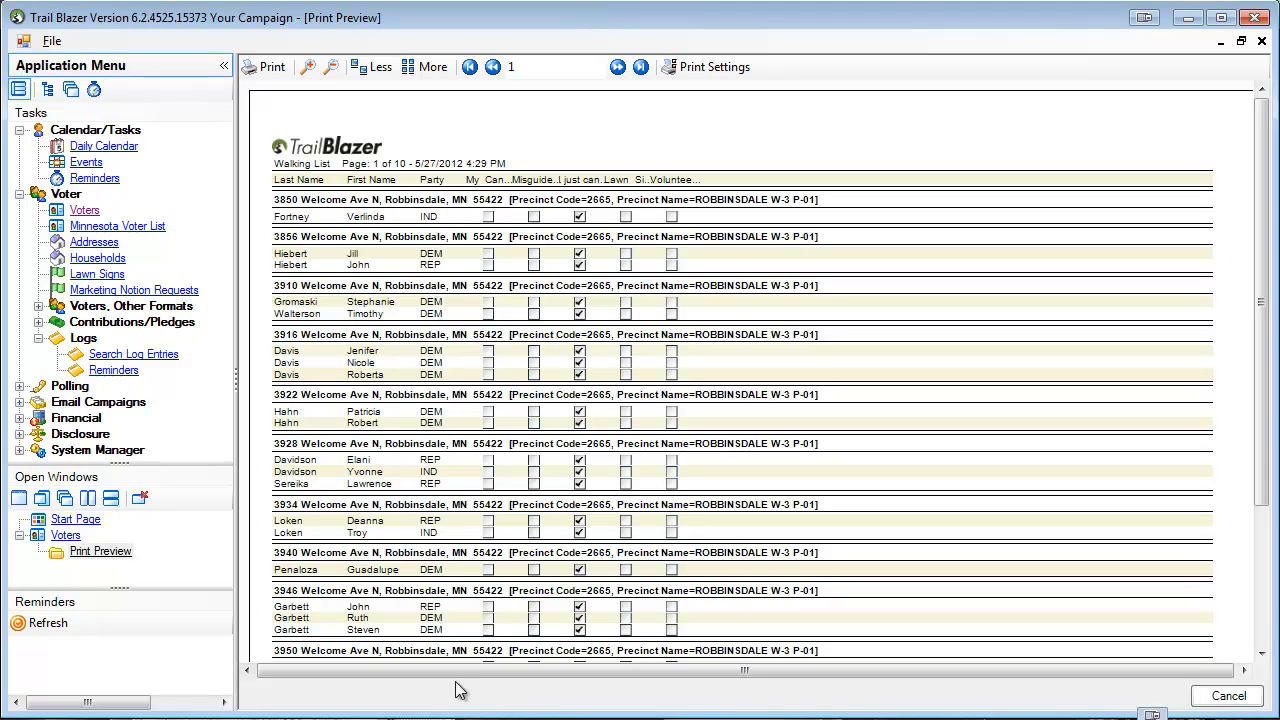
left_click(1227, 697)
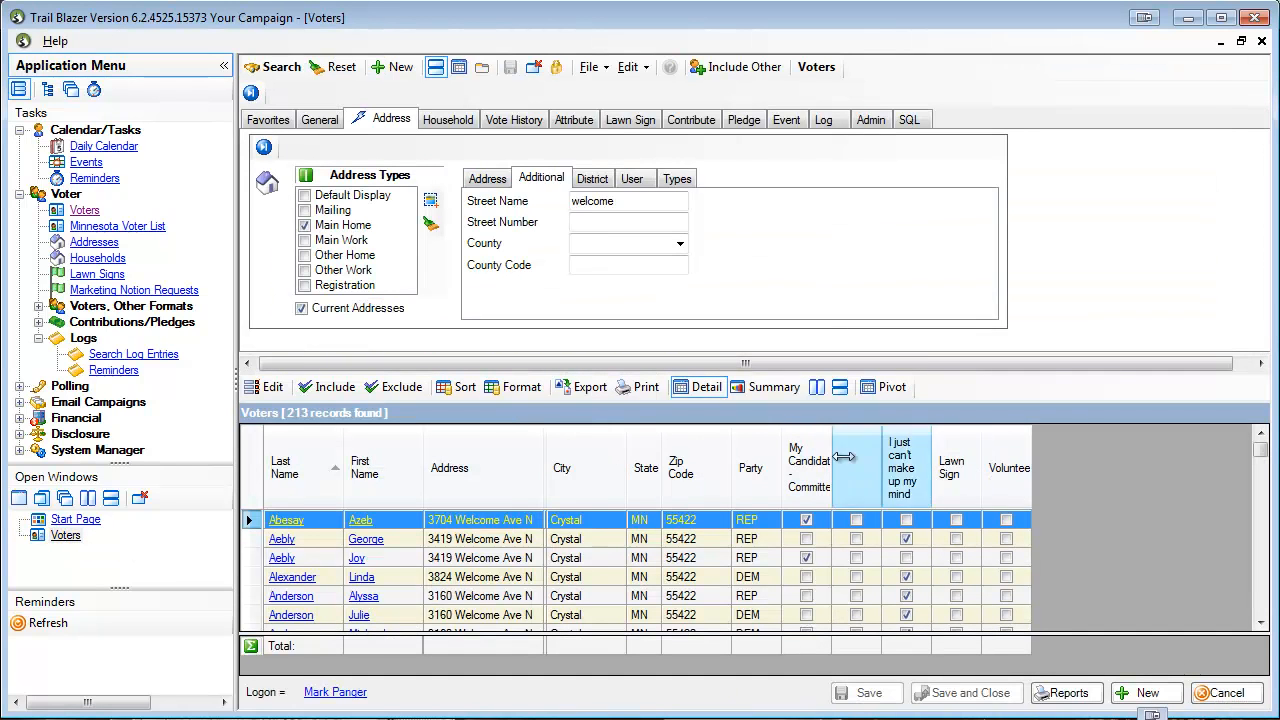
Set the heading of My Candidate - Committed to For, Misguided and supporting someone else to Oppose, and I just can't make up my mind to Undec
left_click(519, 396)
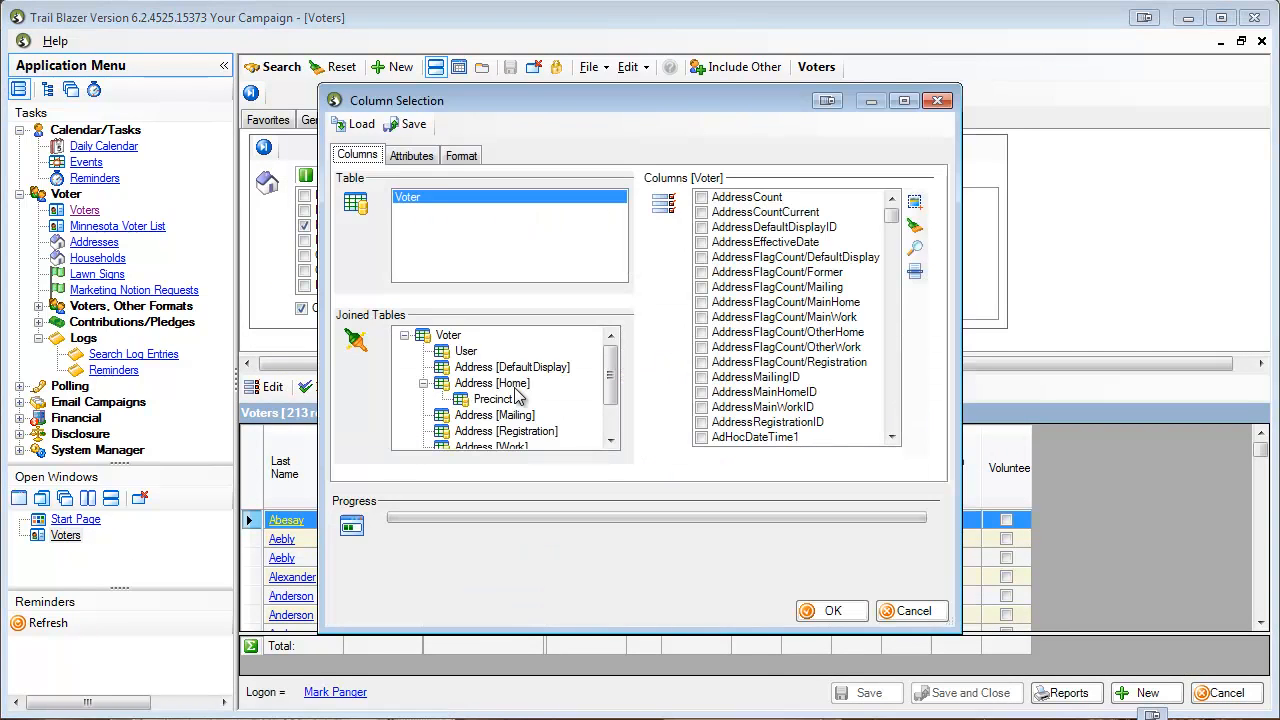
left_click(461, 156)
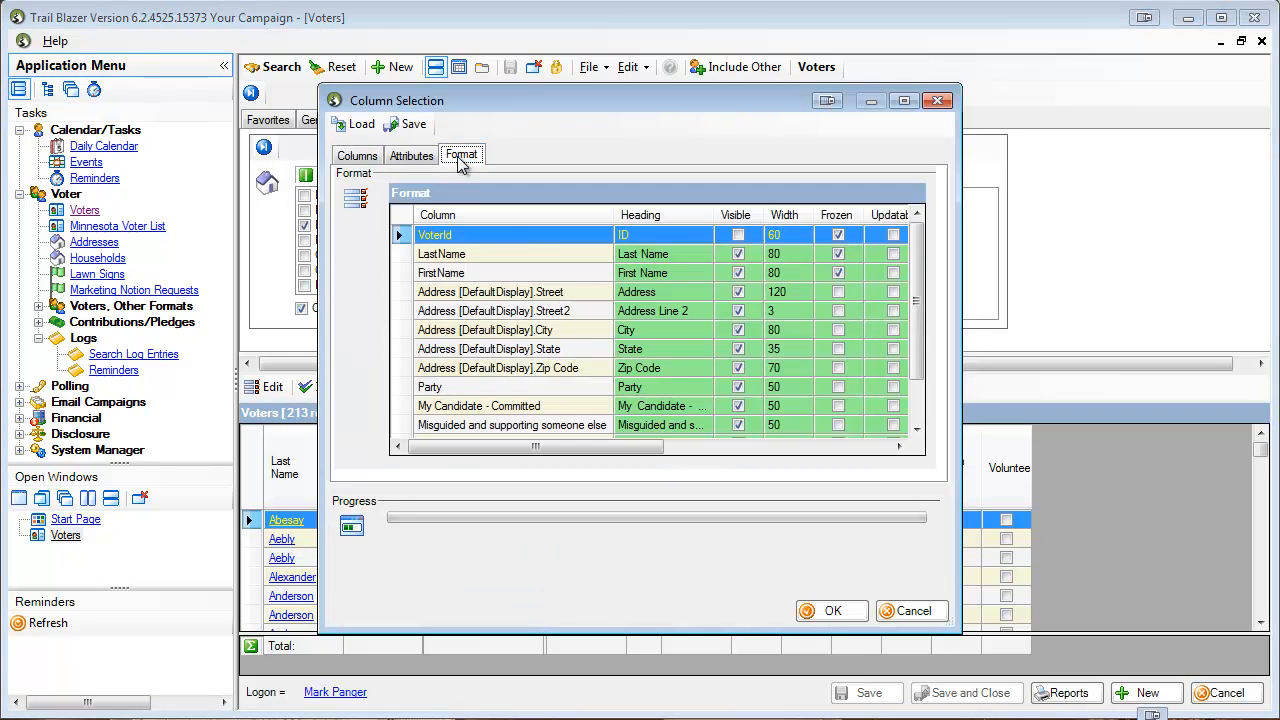
scroll(677, 395, "down", 1)
left_click(705, 352)
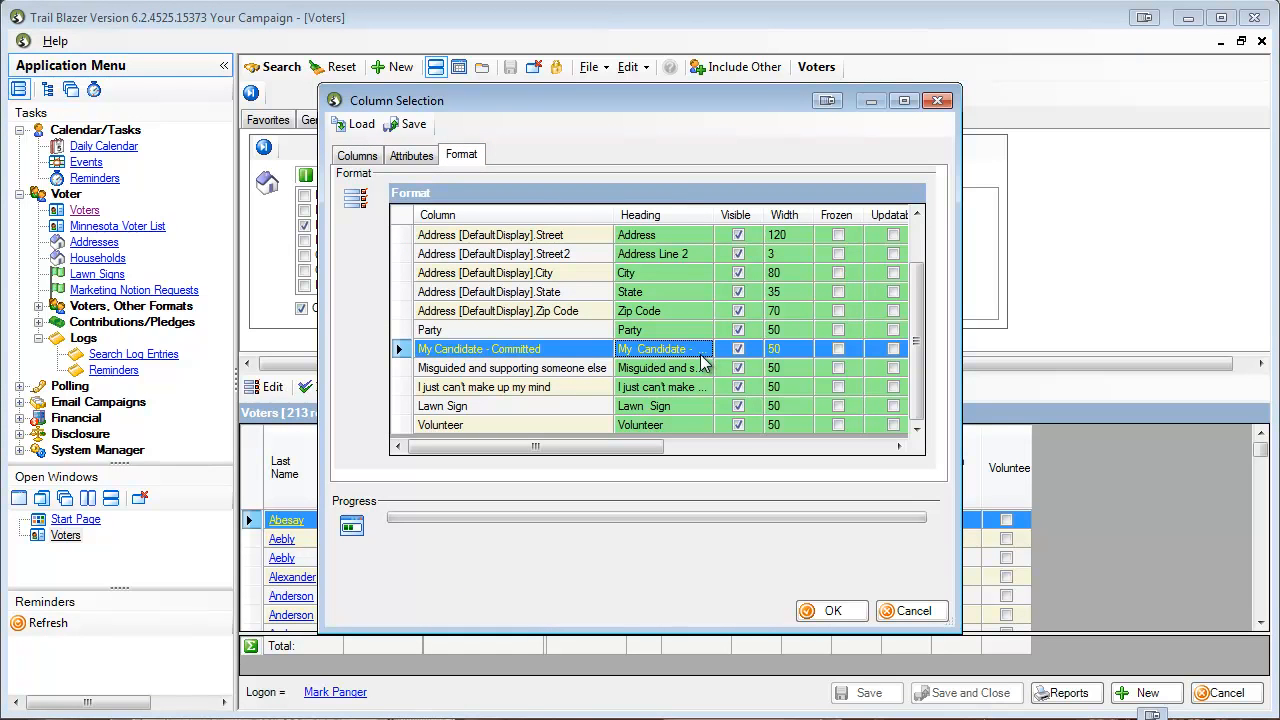
type("For")
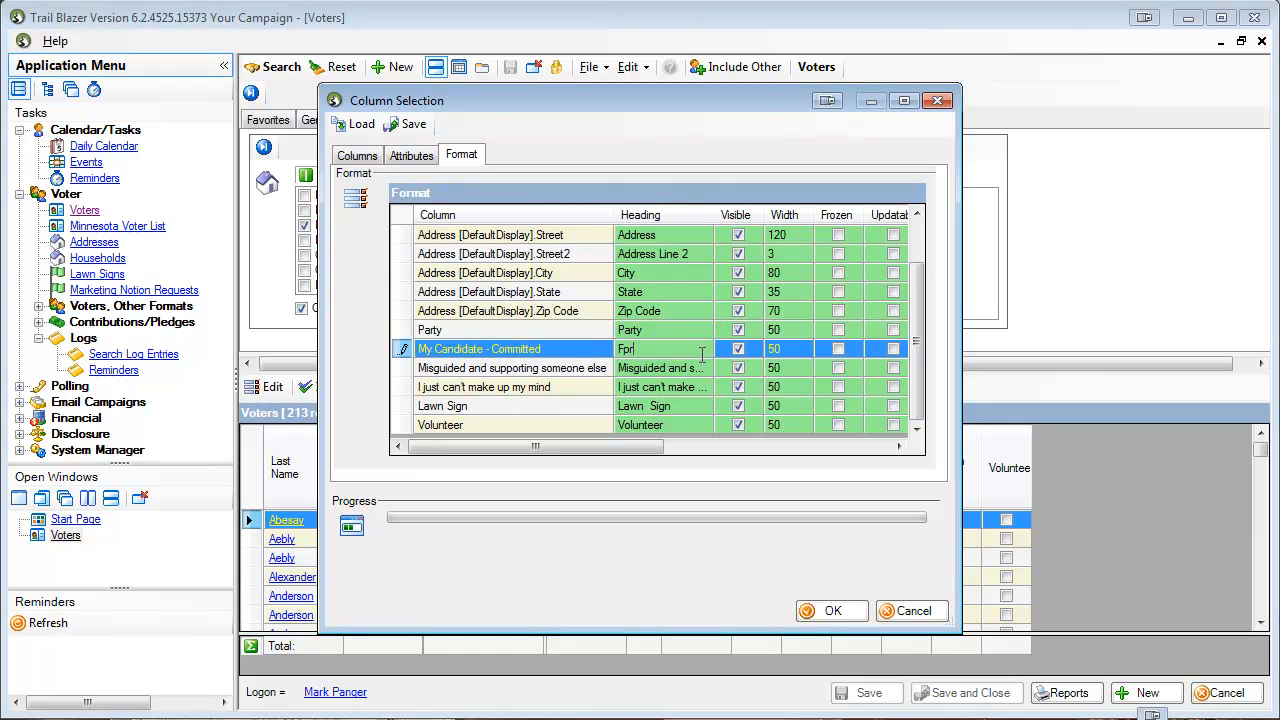
key("Return")
left_click(702, 362)
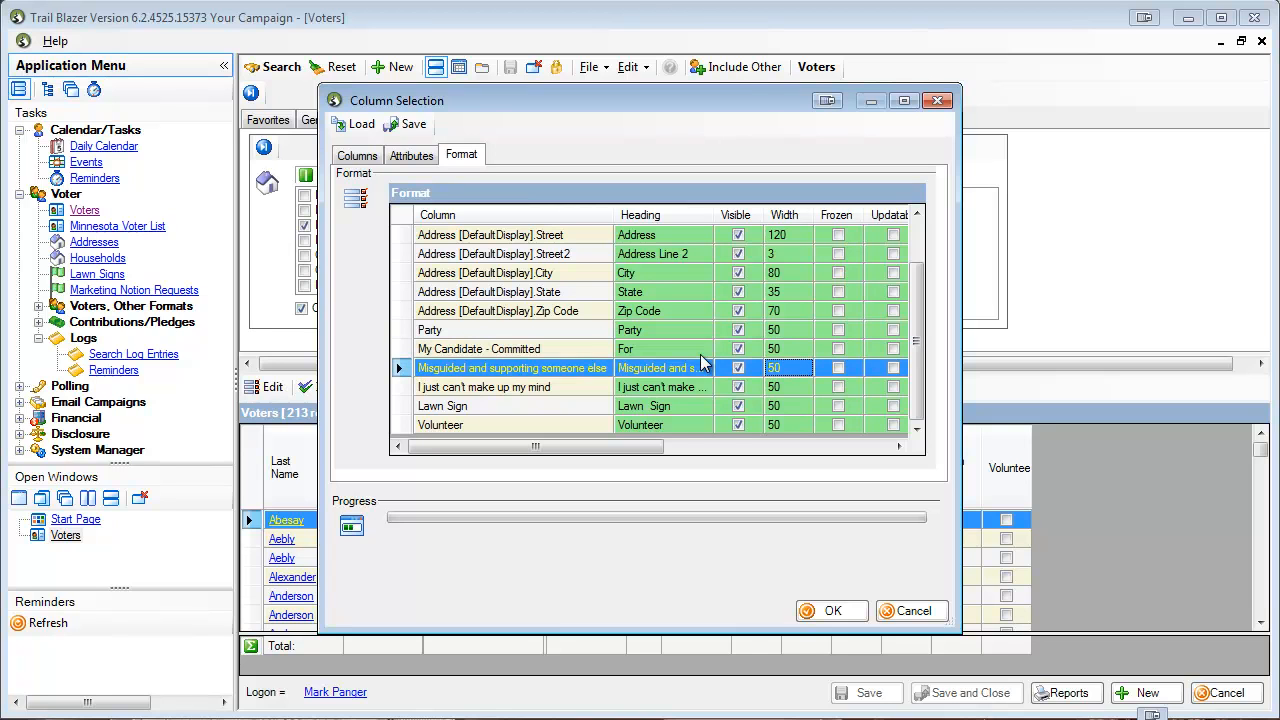
type("Oppose")
left_click(689, 387)
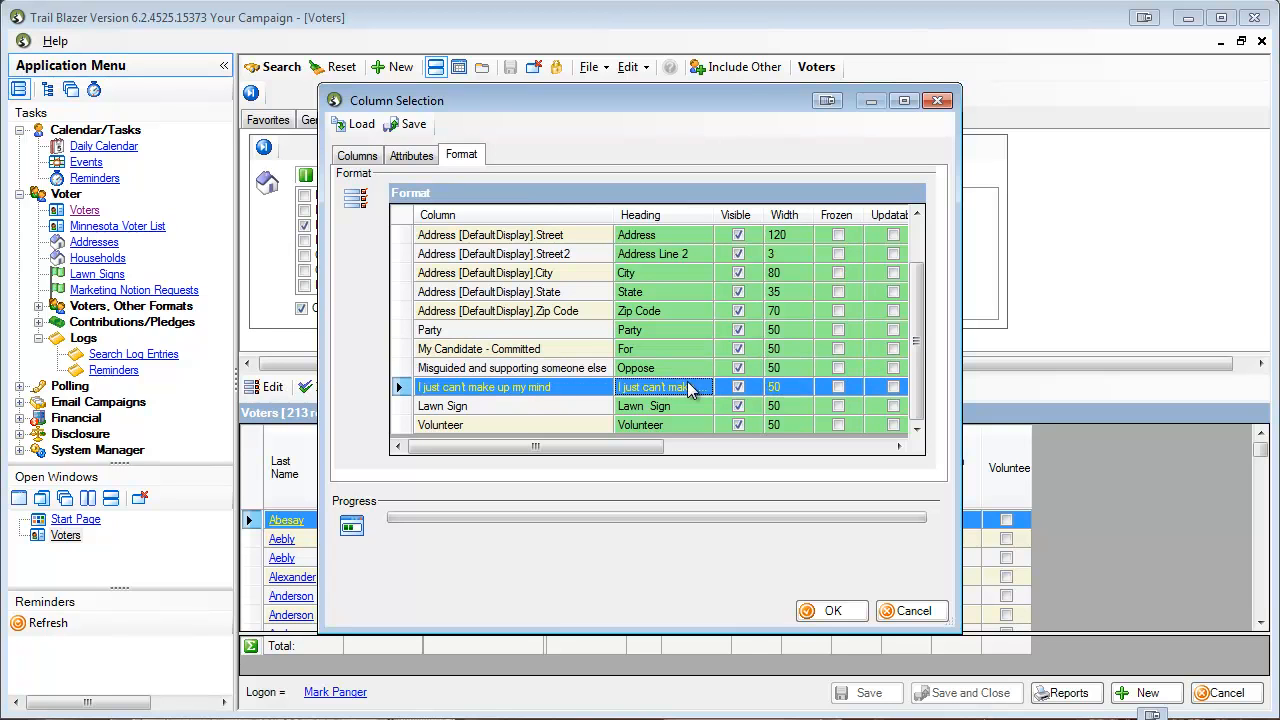
type("Undec")
key("Return")
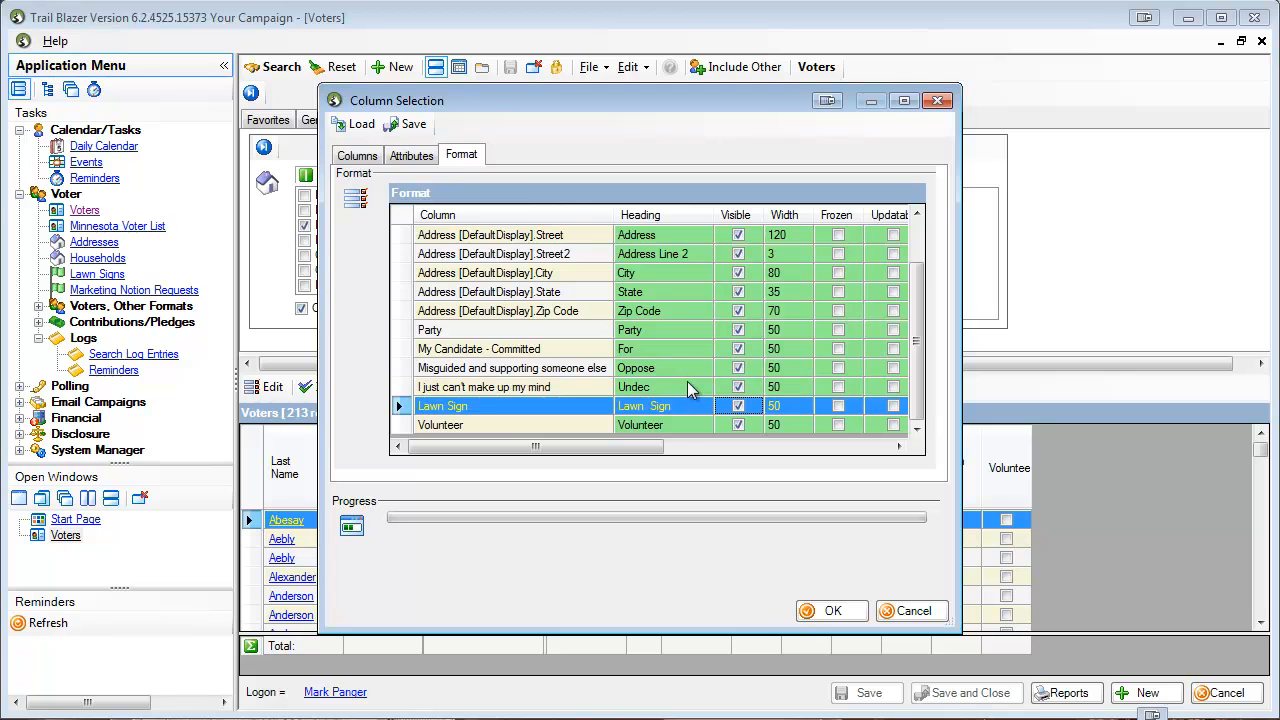
Set the Lawn Sign column's heading to Lawn and the Volunteer column's heading to Vol, and apply the format to the voter list
type("L")
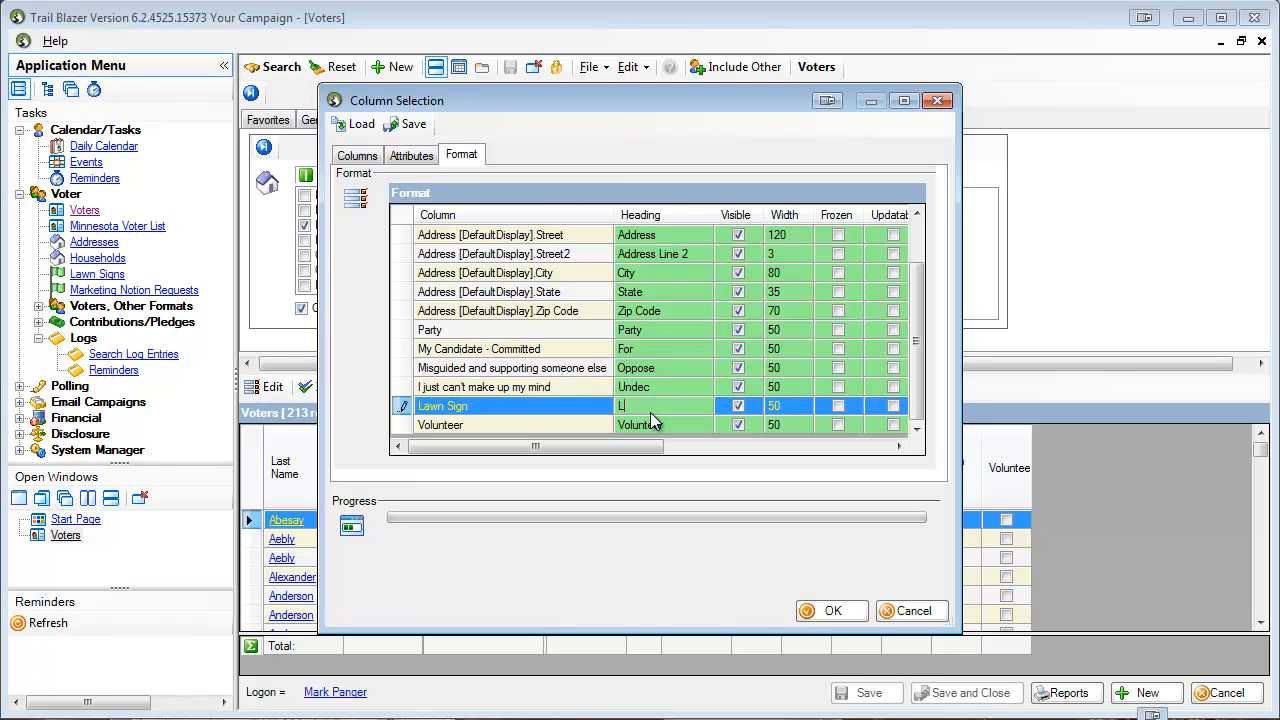
type("awn")
left_click(651, 421)
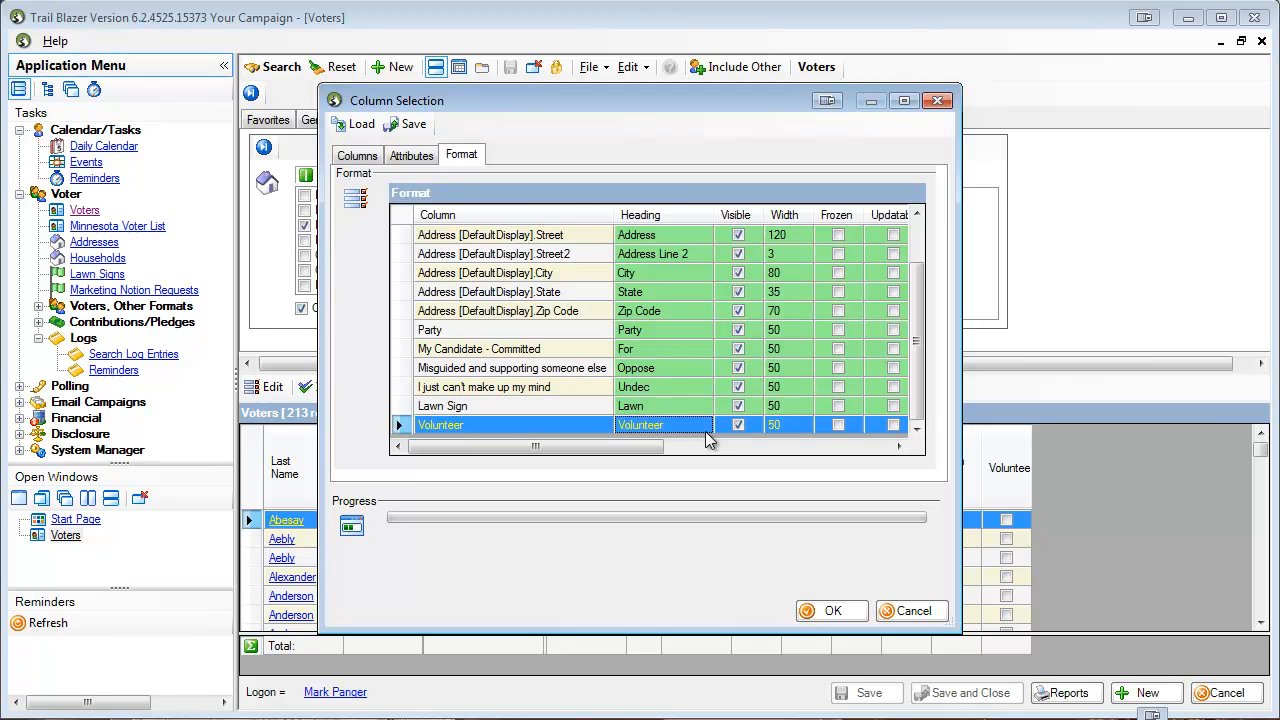
type("Vol")
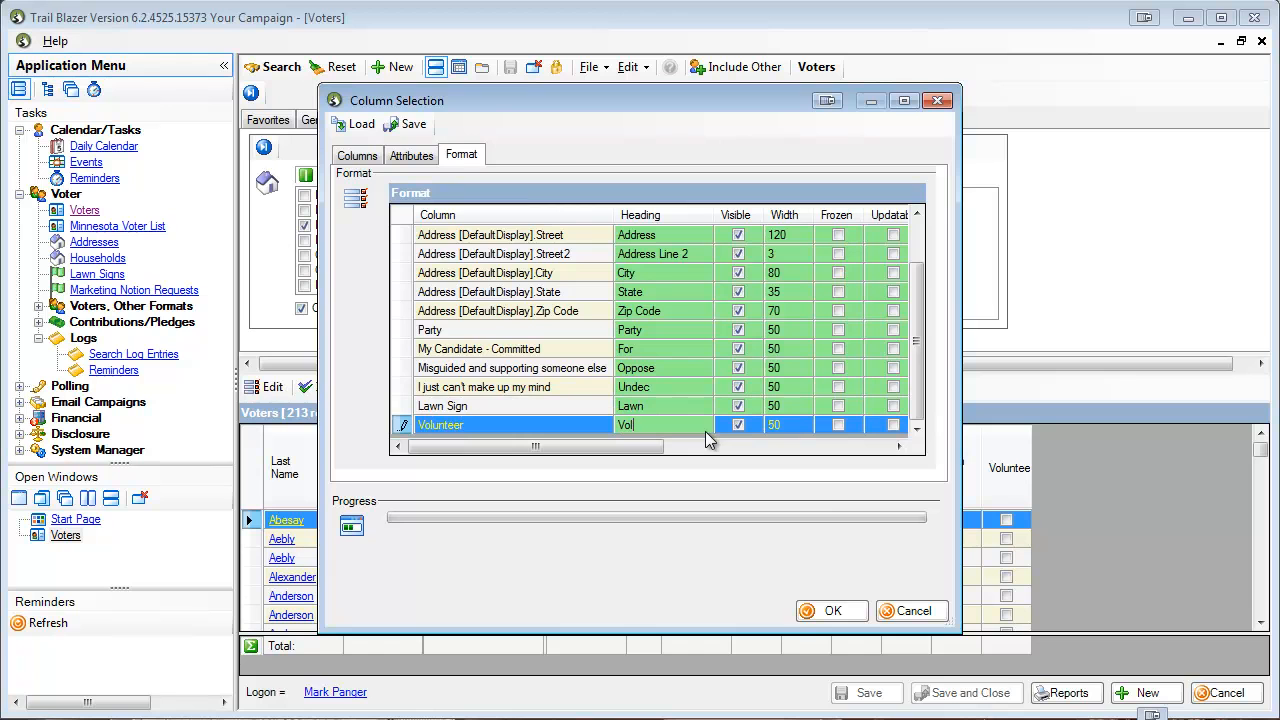
left_click(827, 611)
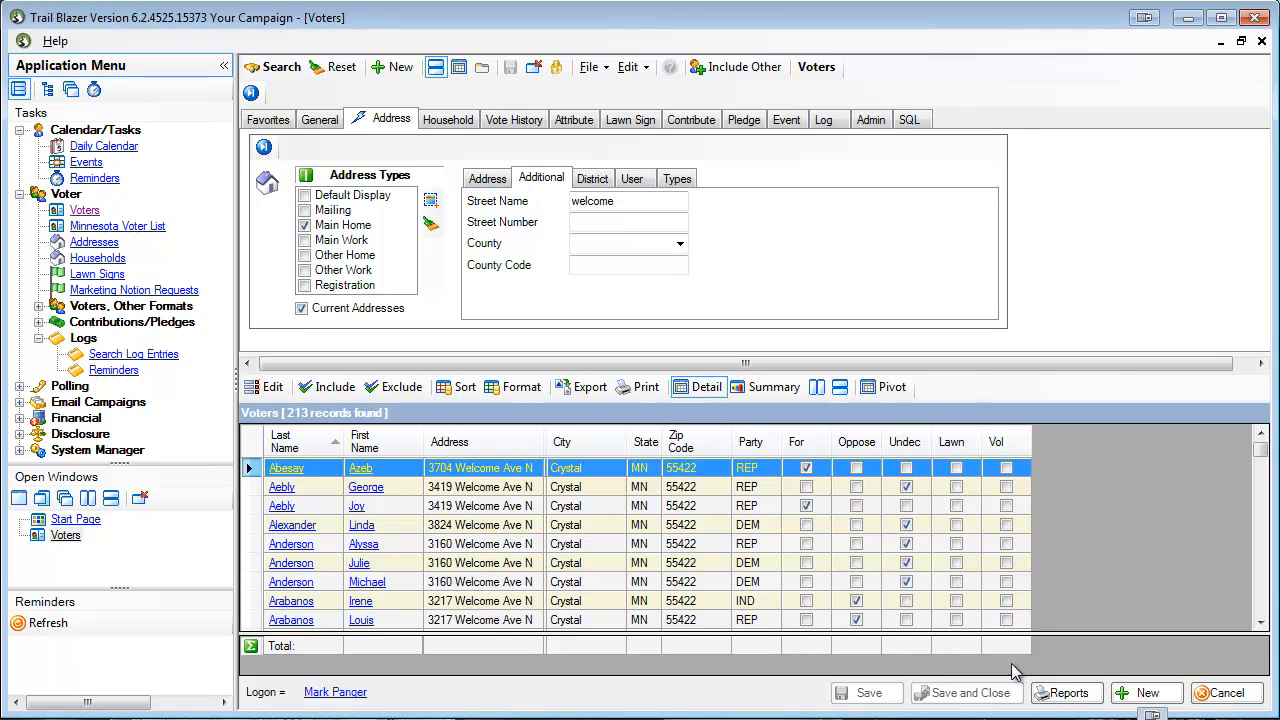
Generate the "Walk List, Selectable Format" report with the shortened headings and enlarge its preview
left_click(1062, 693)
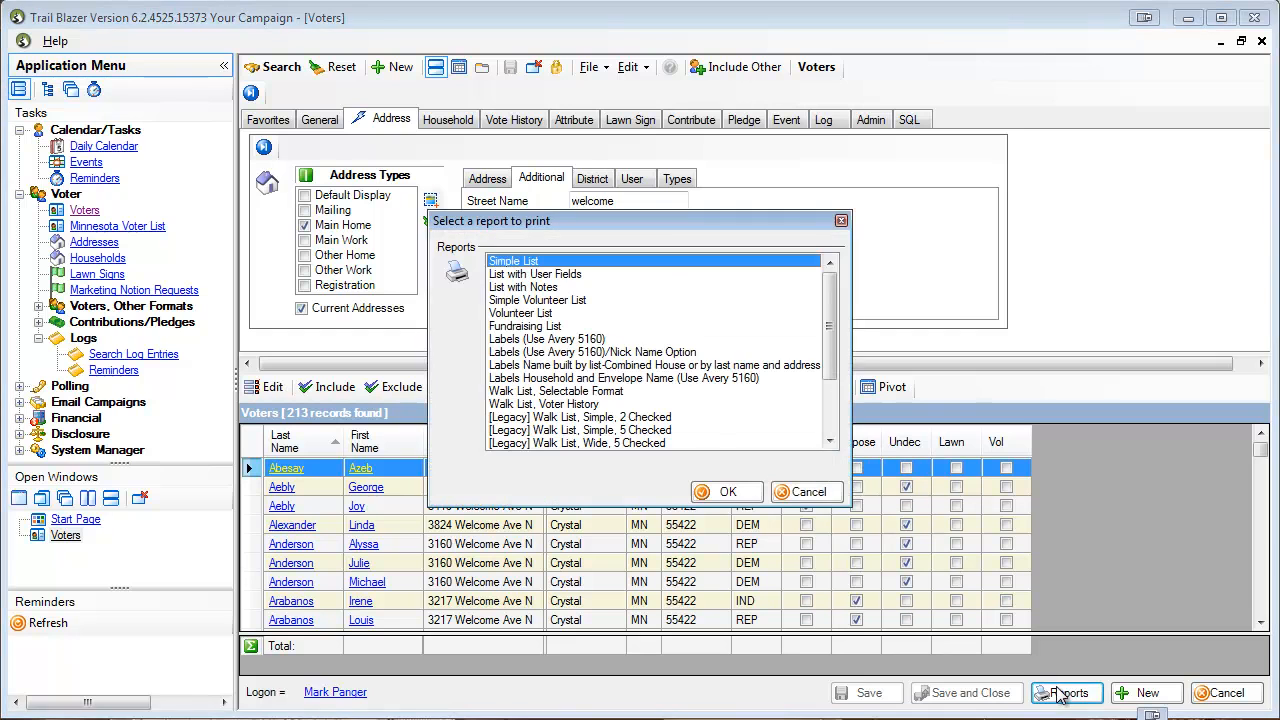
left_click(549, 391)
left_click(725, 491)
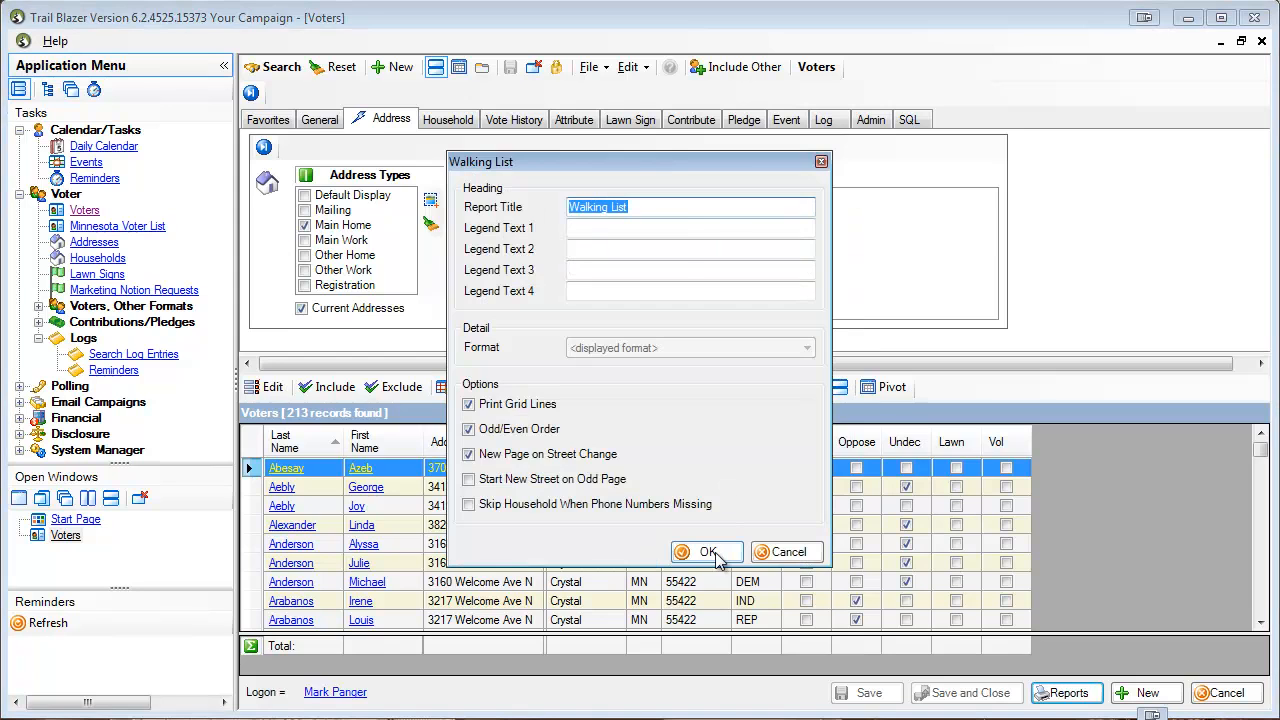
left_click(716, 560)
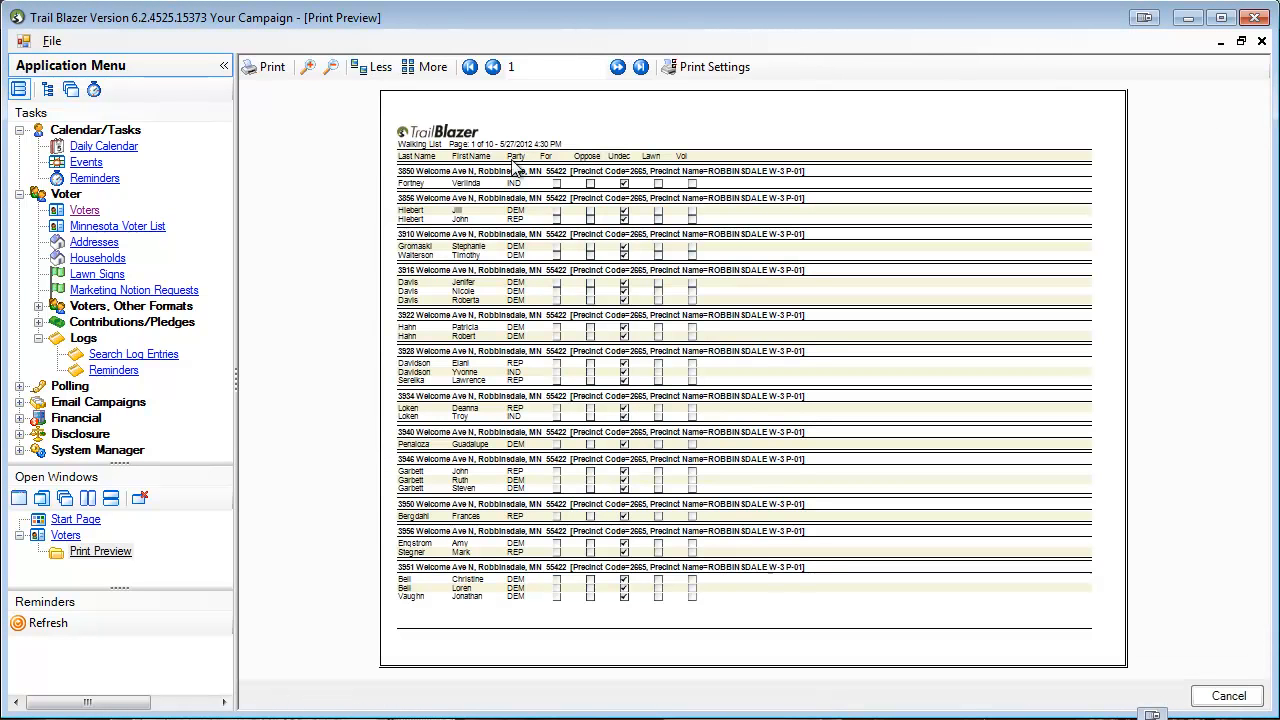
left_click(307, 67)
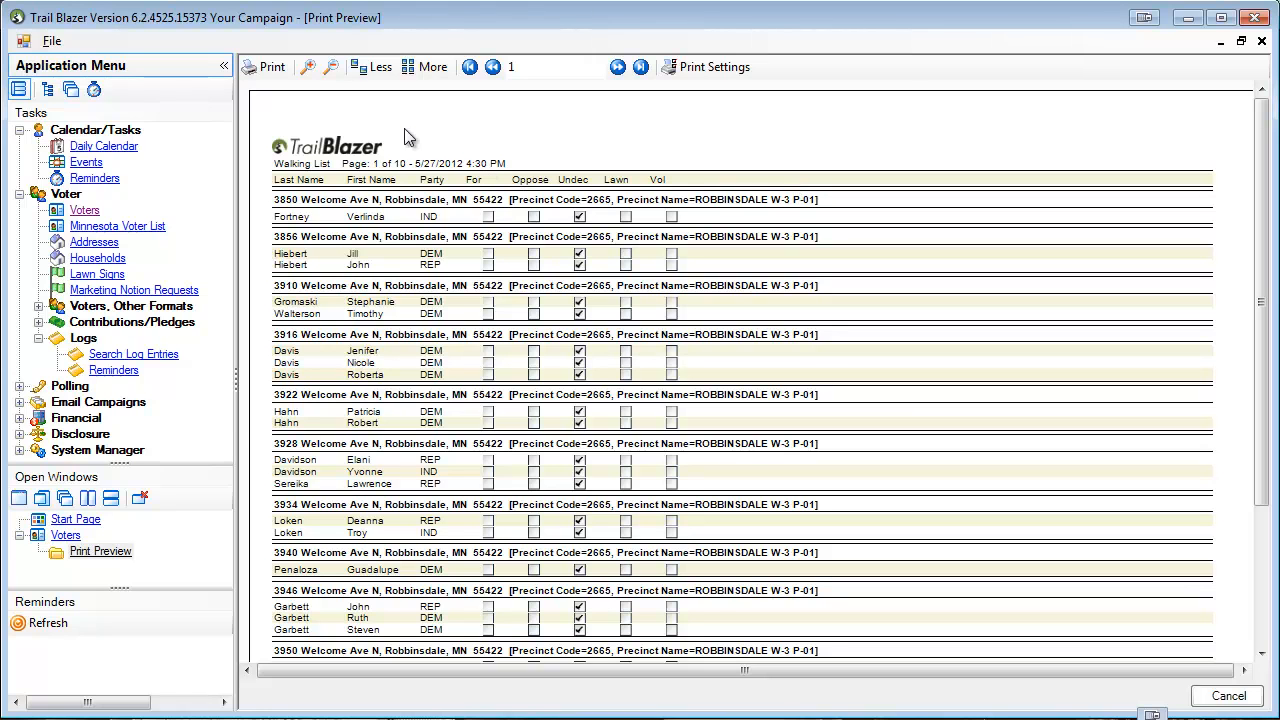
Print the whole walk list to a PDF with the Bullzip PDF Printer in Portrait orientation
left_click(264, 67)
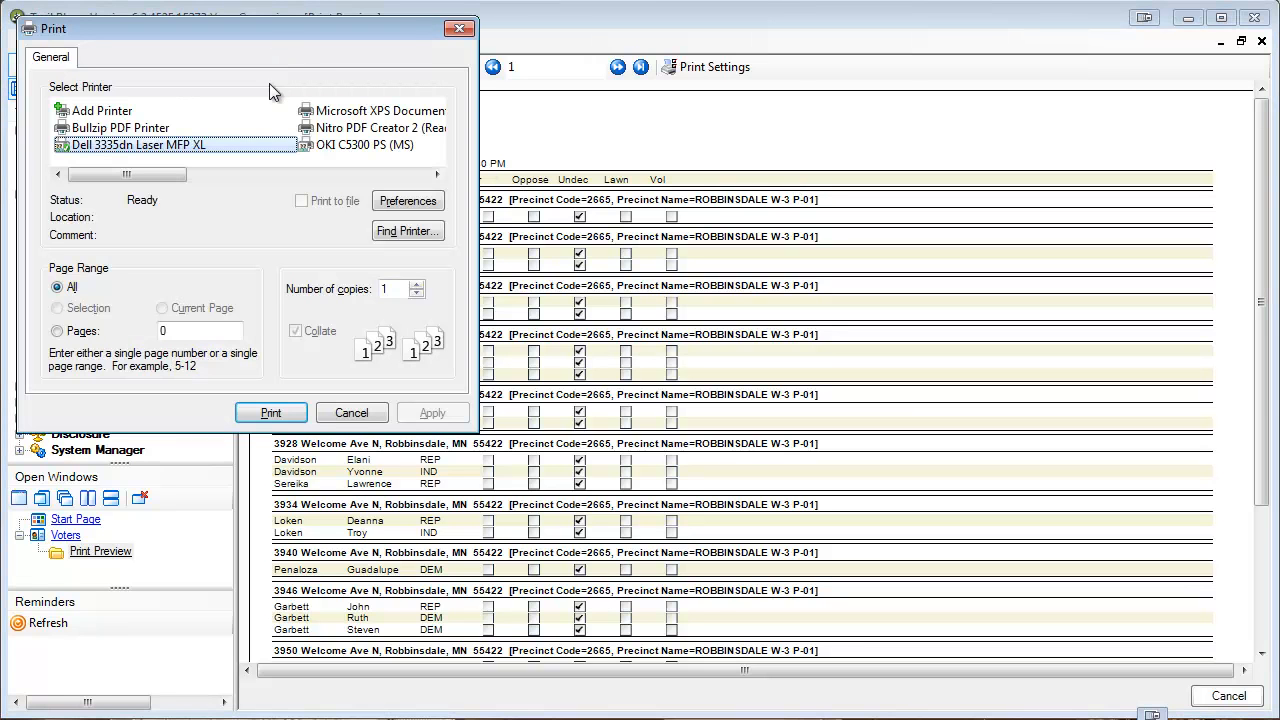
left_click(167, 132)
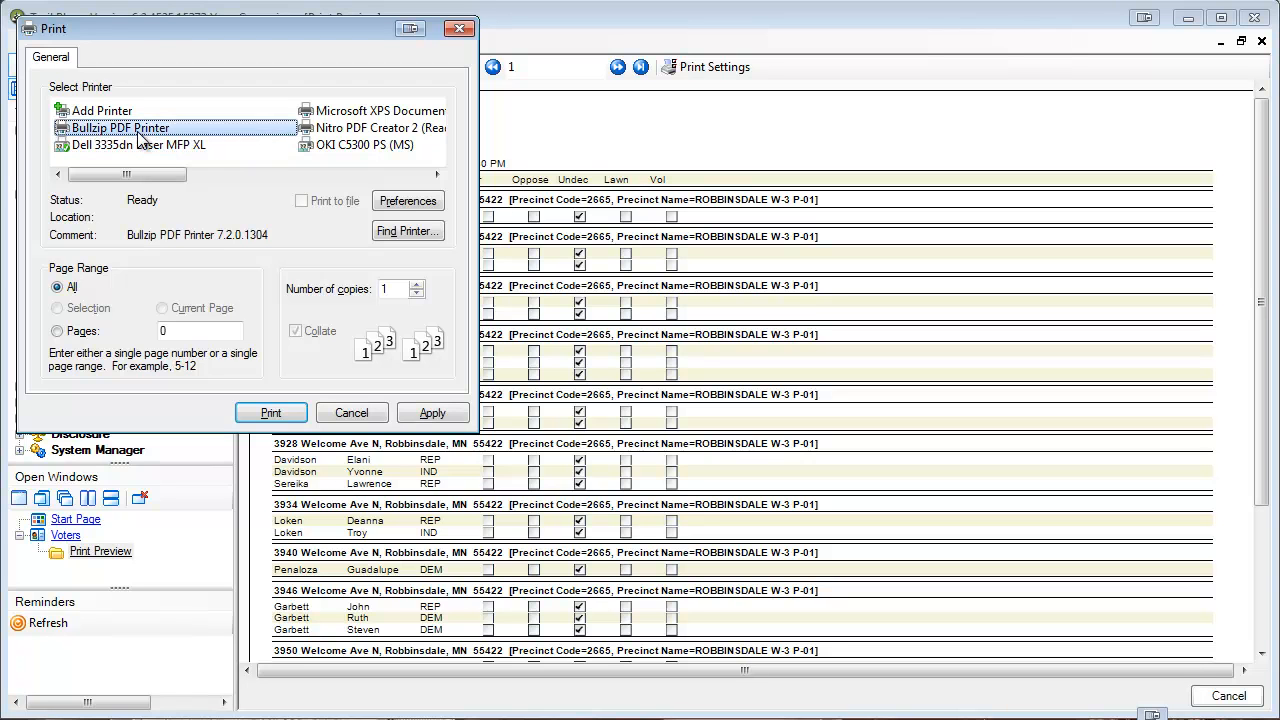
left_click(400, 204)
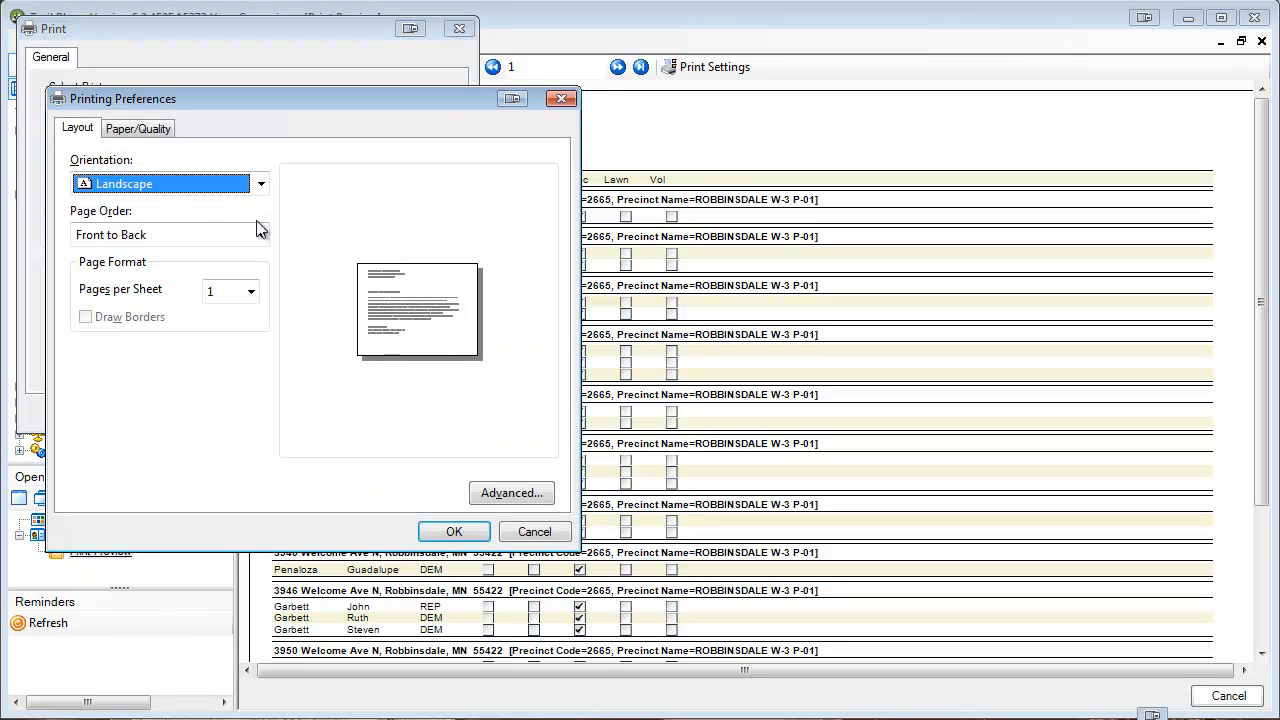
left_click(222, 186)
left_click(145, 208)
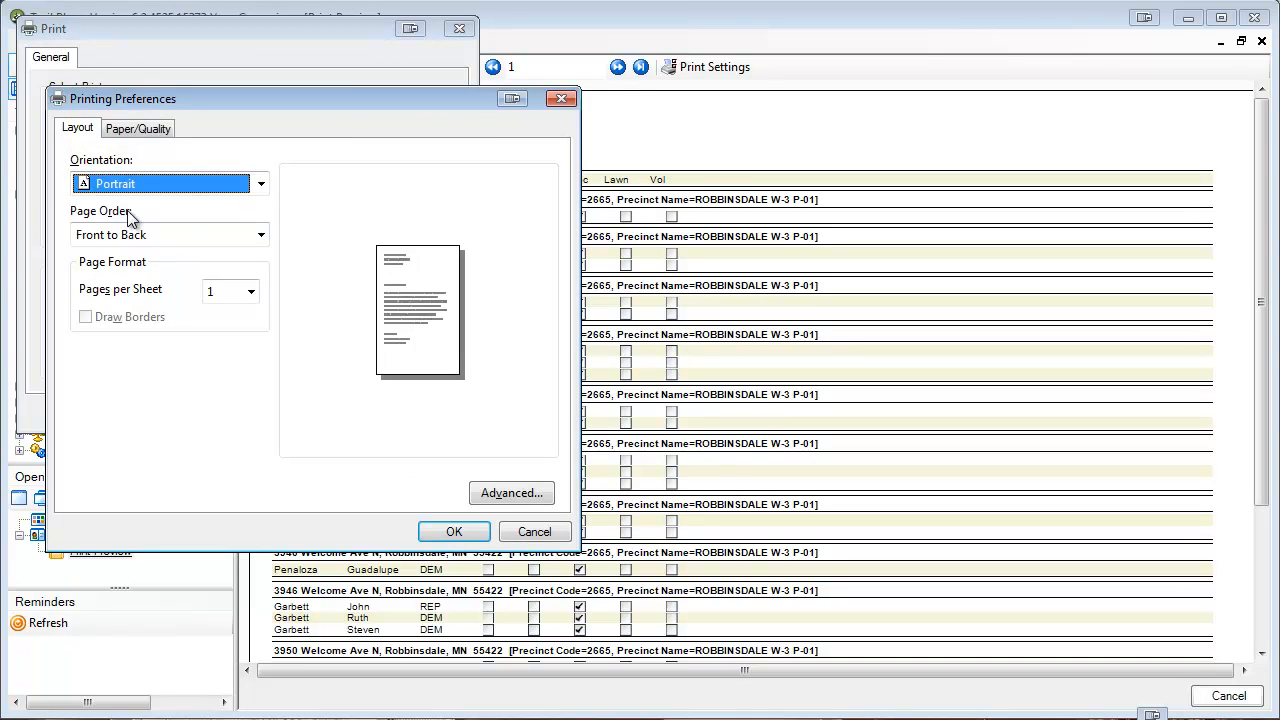
left_click(470, 532)
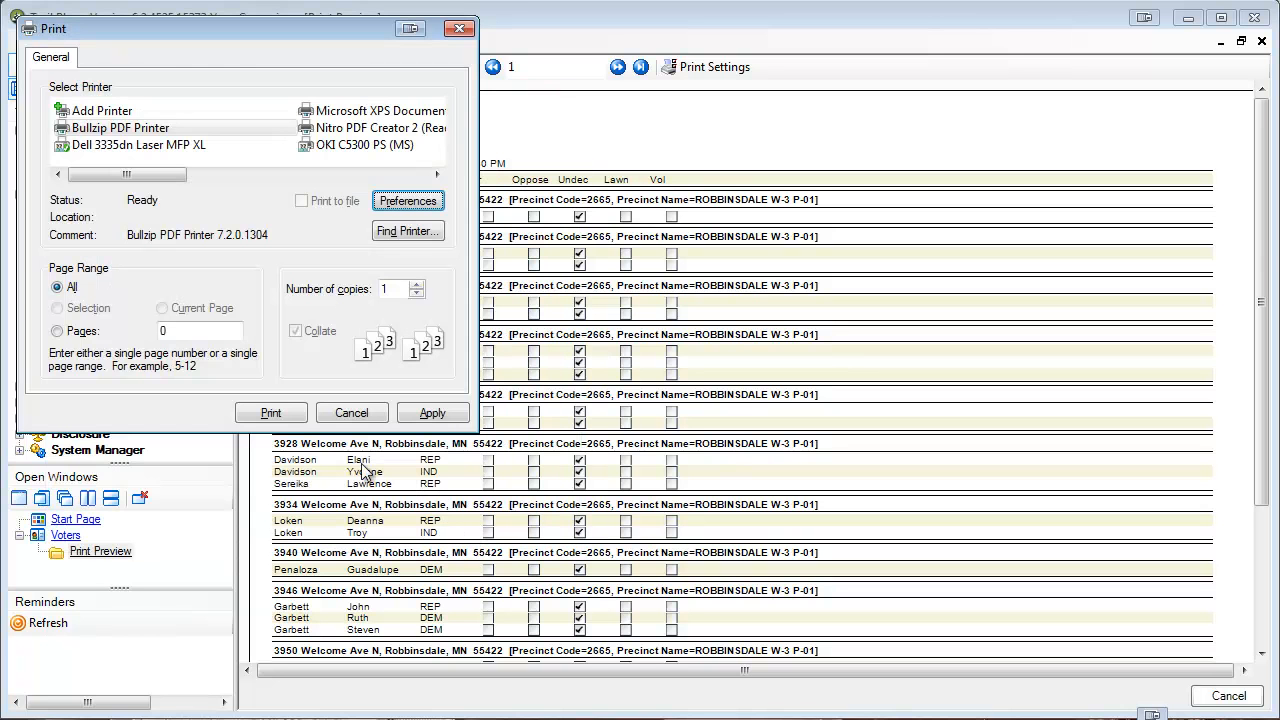
left_click(285, 418)
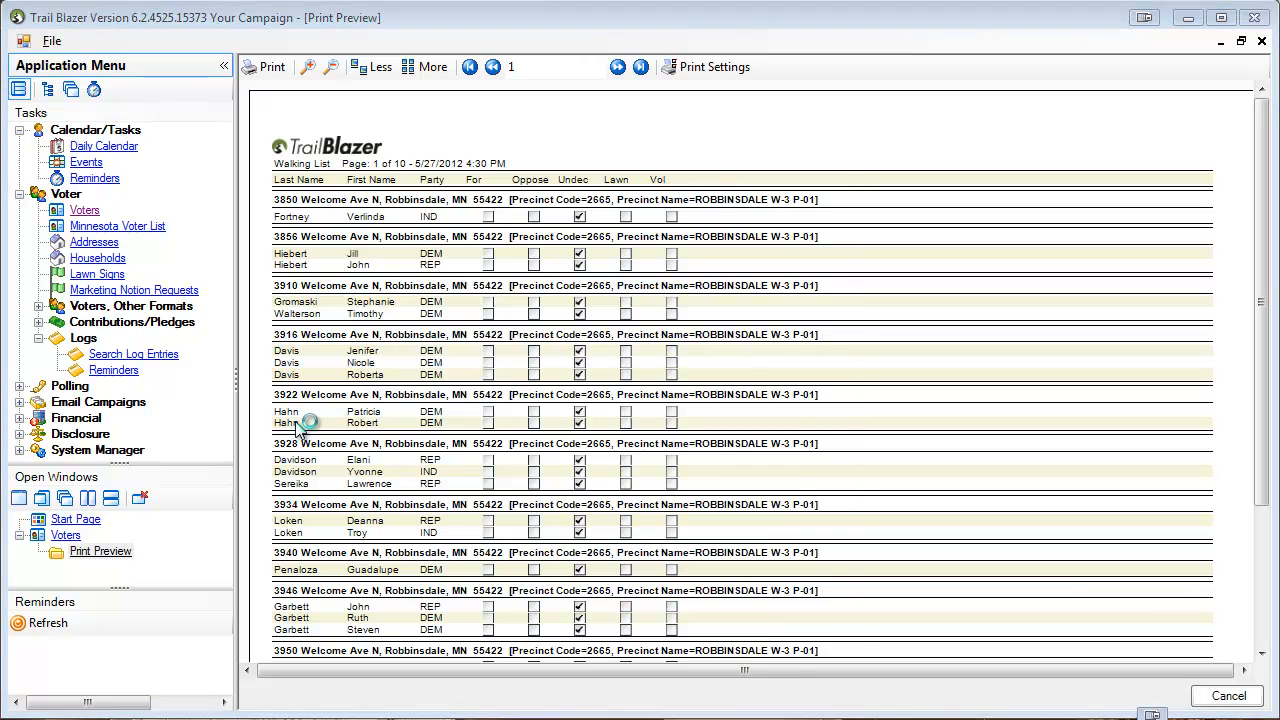
left_click(690, 664)
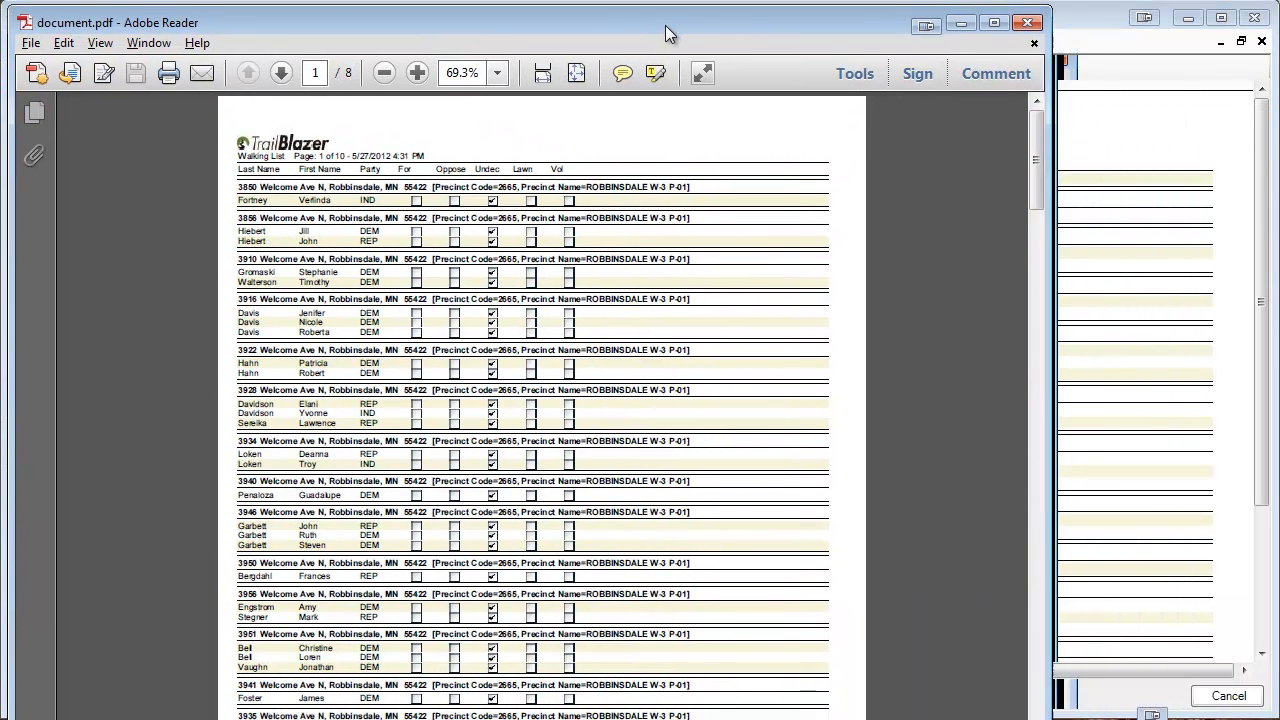
Review the pages of the walk list PDF in an enlarged window, and close the PDF and the print preview
left_click_drag(666, 27, 667, 27)
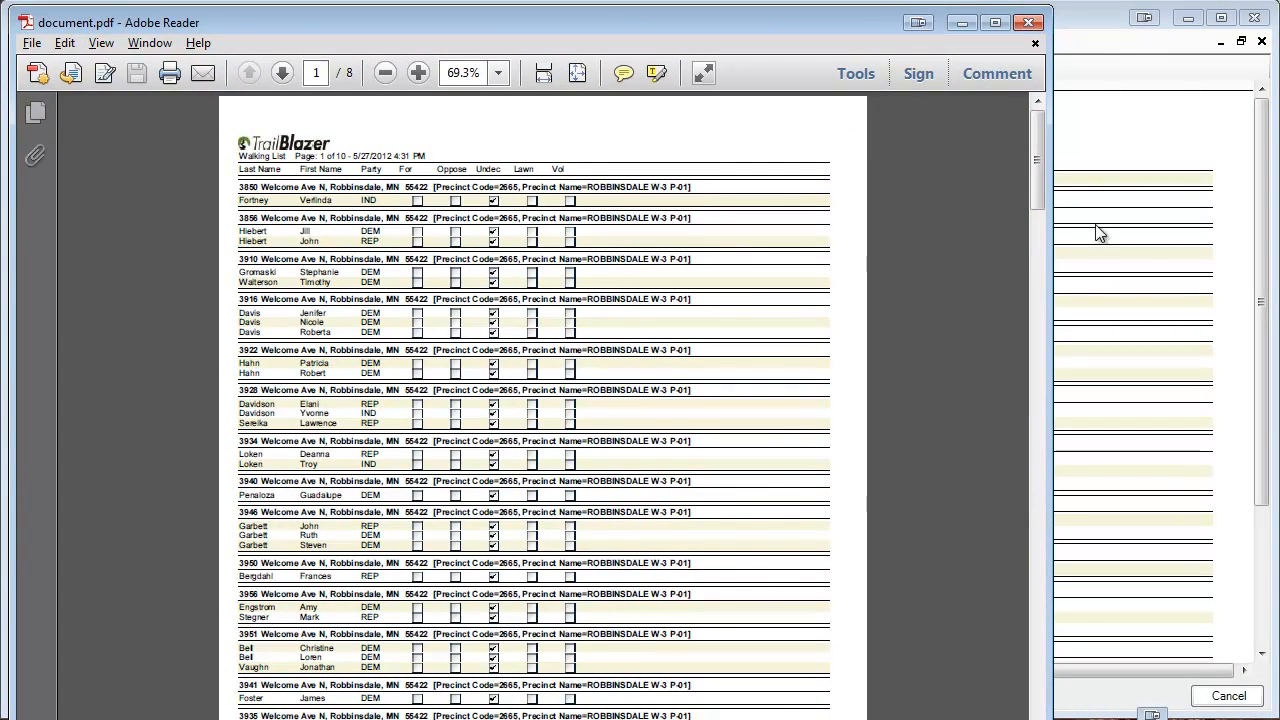
left_click_drag(1051, 240, 1276, 240)
mouse_move(711, 719)
left_mouse_down()
mouse_move(711, 667)
mouse_move(711, 709)
left_mouse_up()
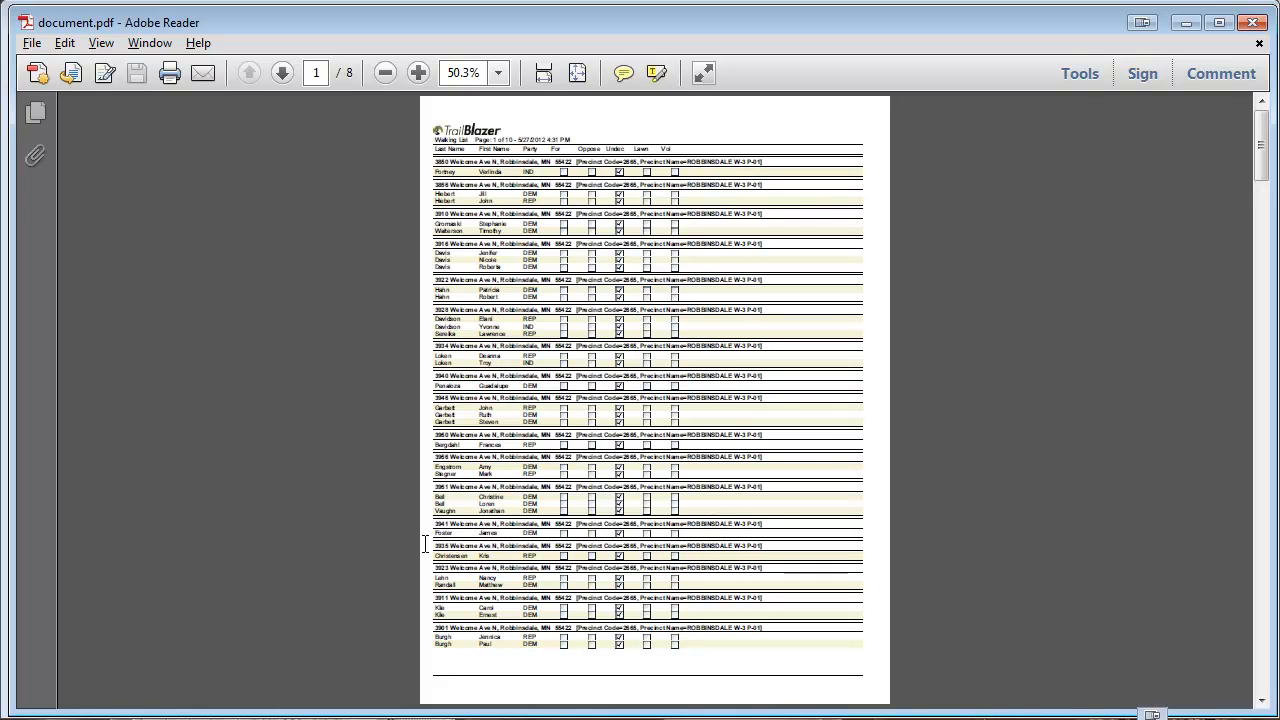
scroll(352, 550, "down", 2)
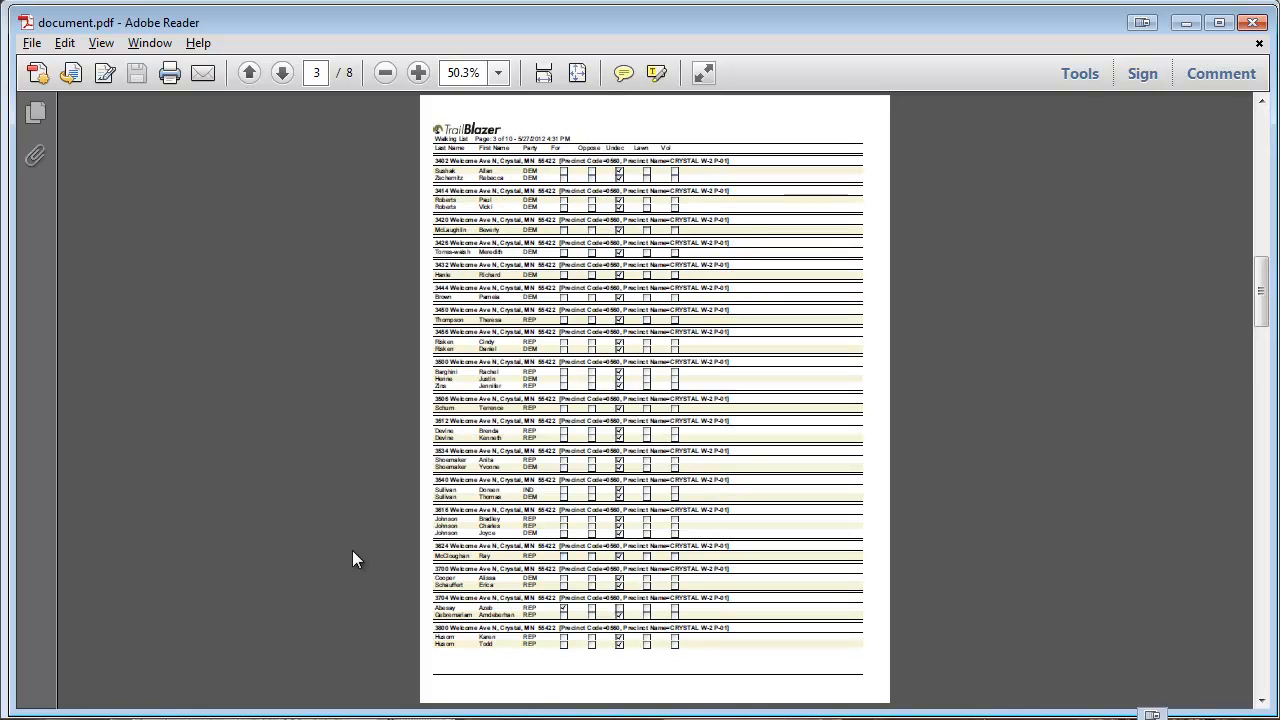
left_click_drag(555, 20, 1279, 56)
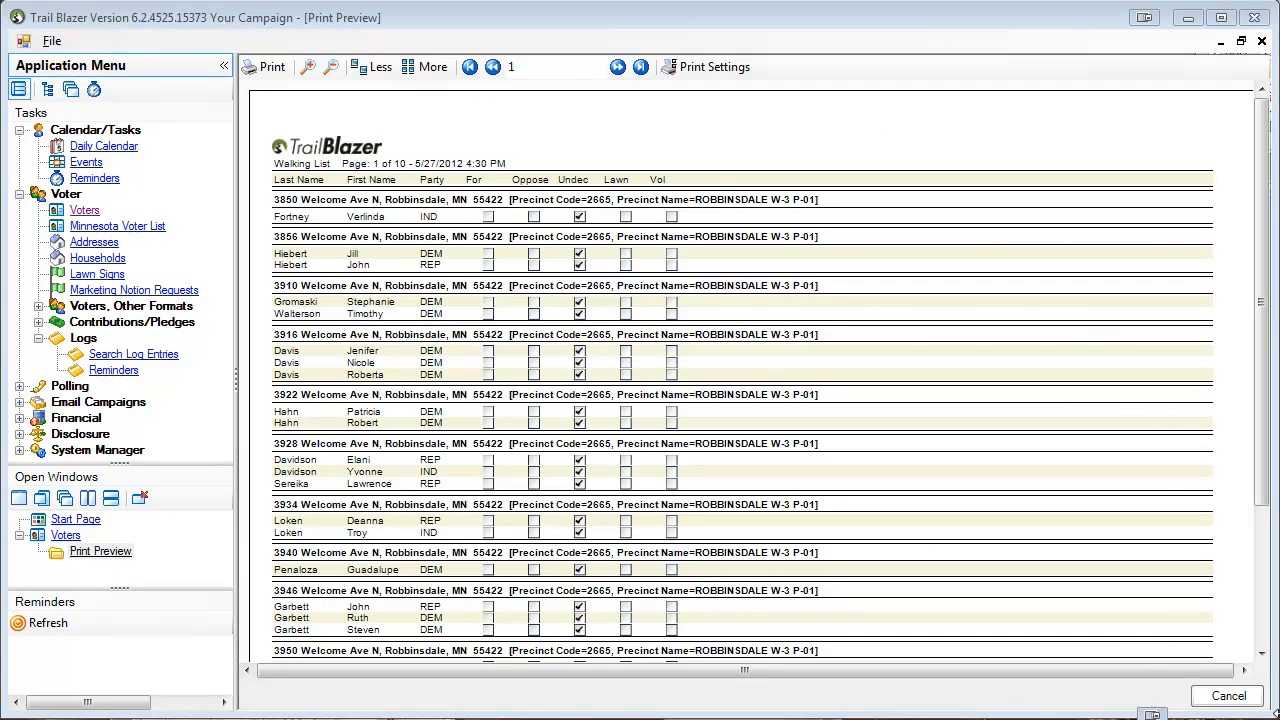
left_click(1240, 702)
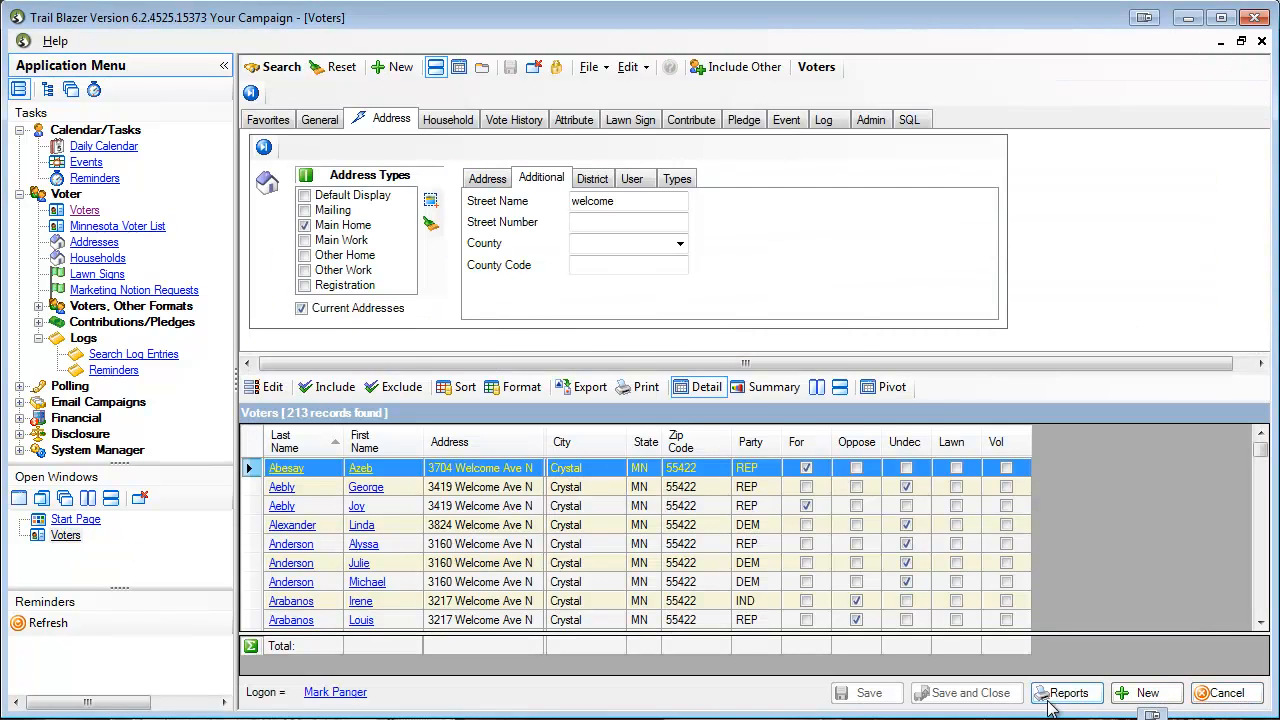
Generate the "Walk List, Selectable Format" report with Legend Text 1 "Precint 2022" and Legend Text 2 "CD 05", and enlarge its preview
left_click(1058, 698)
left_click(560, 391)
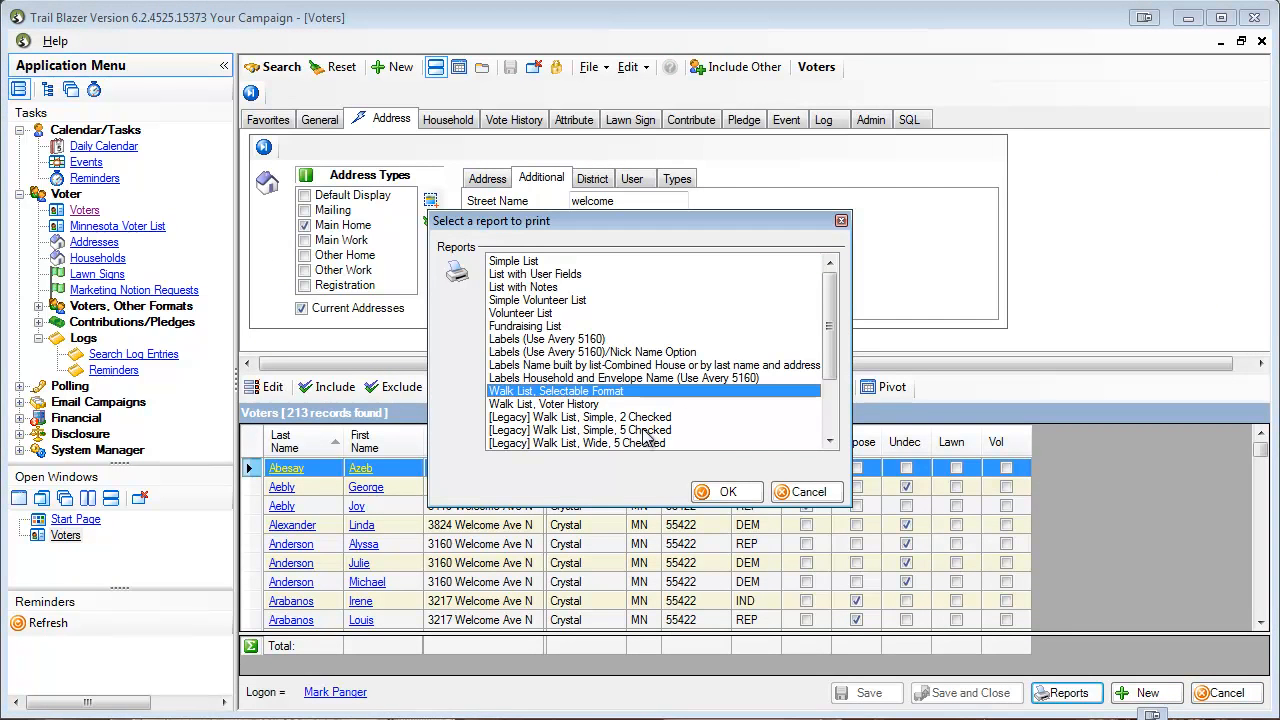
left_click(727, 492)
left_click(733, 227)
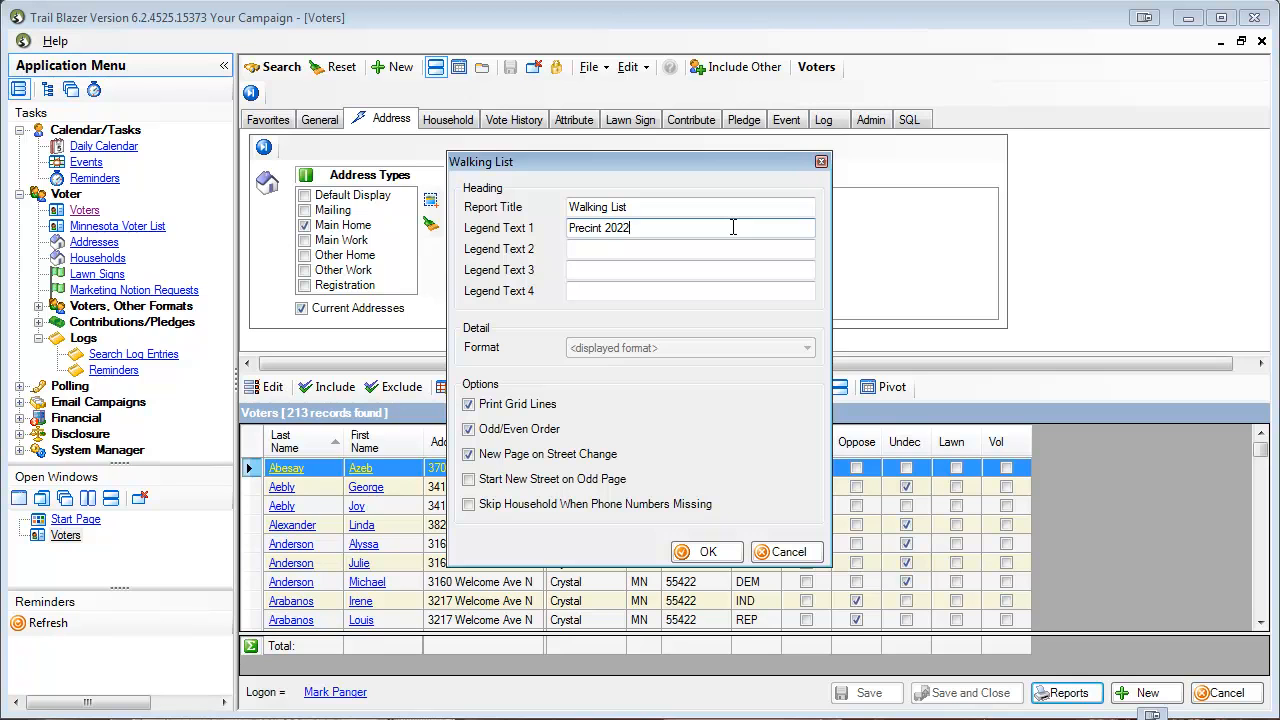
left_click(617, 251)
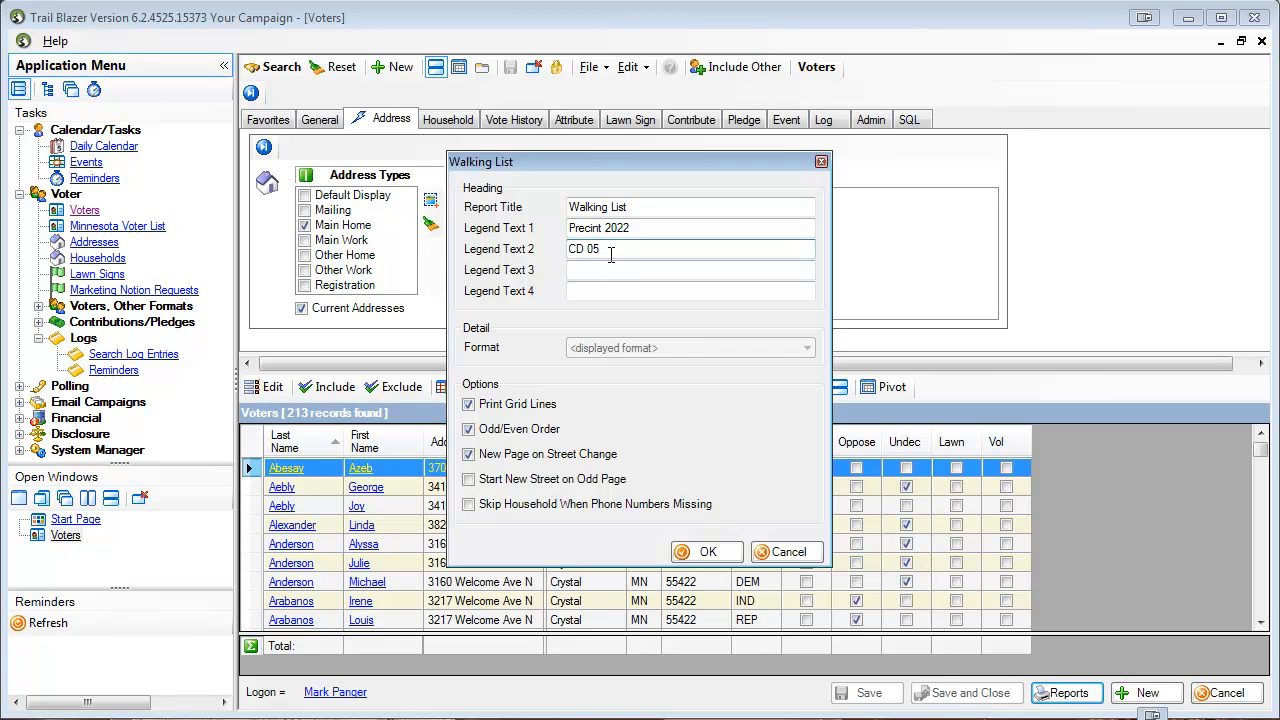
left_click(688, 551)
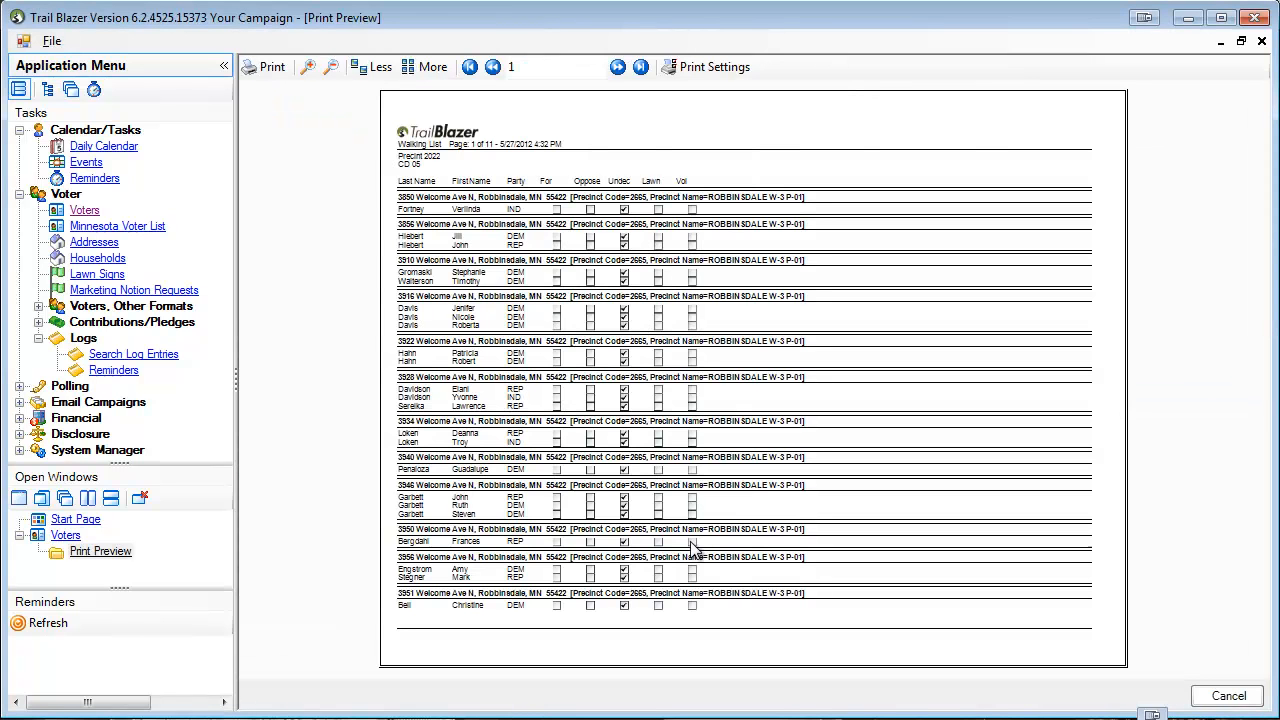
left_click(307, 66)
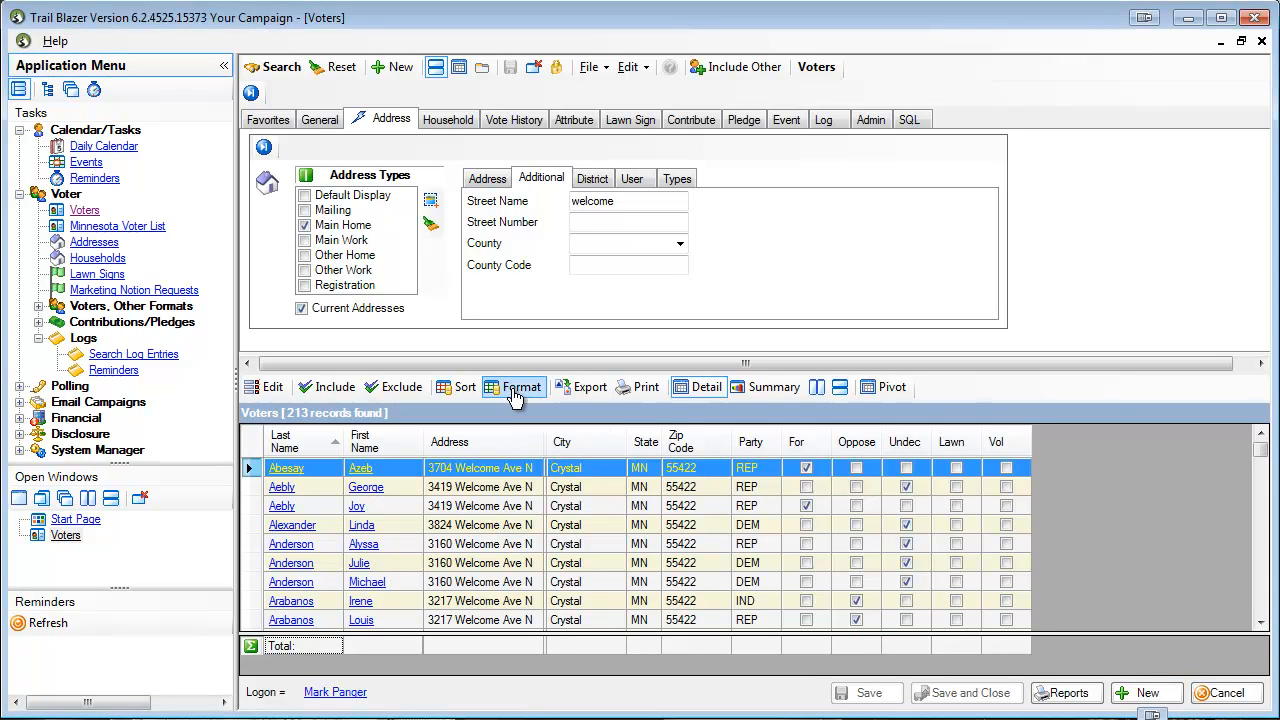
Save the voter list's current column format under the name "Walk List Support" and close the column selection
left_click(515, 388)
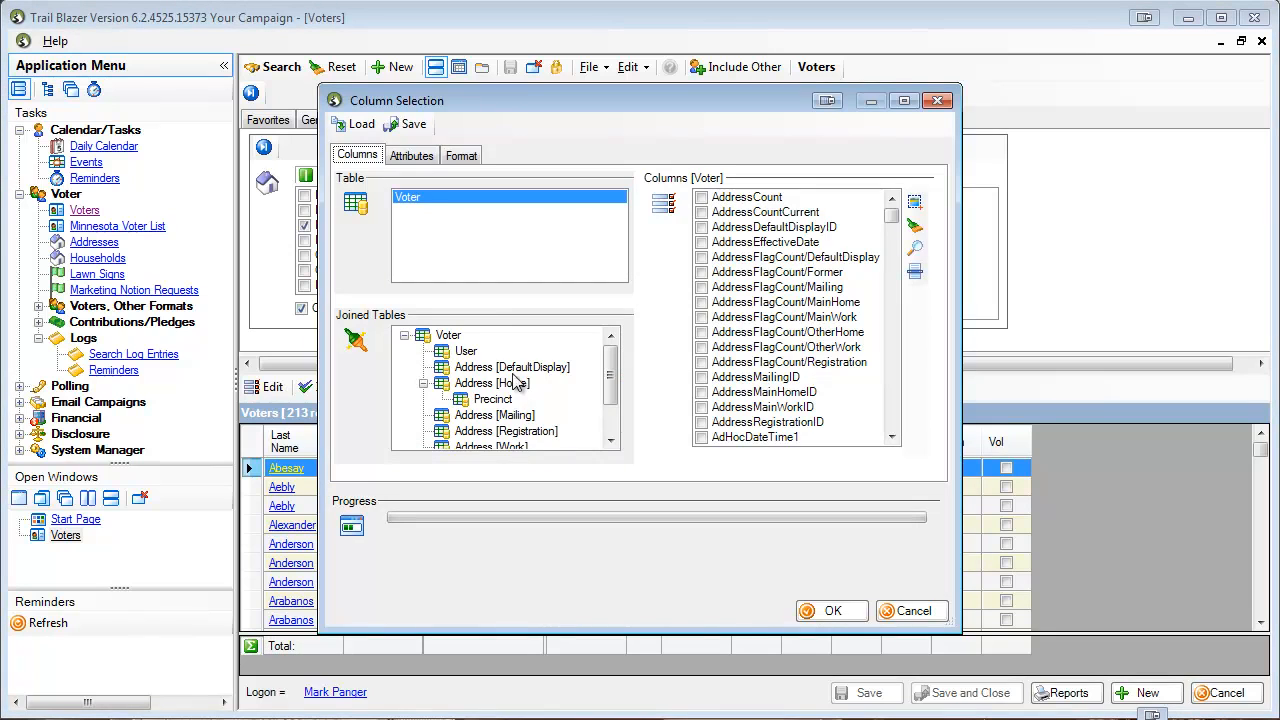
left_click(408, 124)
left_click(620, 265)
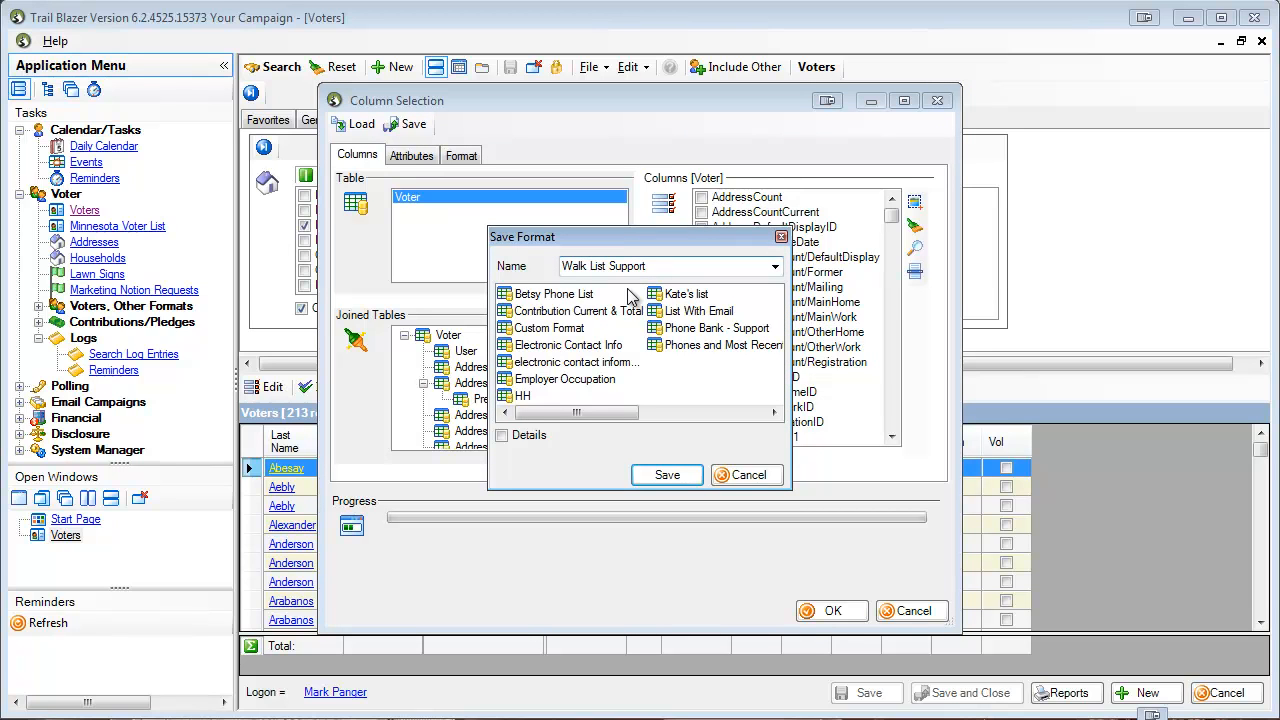
type("Walk List Support")
left_click(668, 475)
left_click(698, 482)
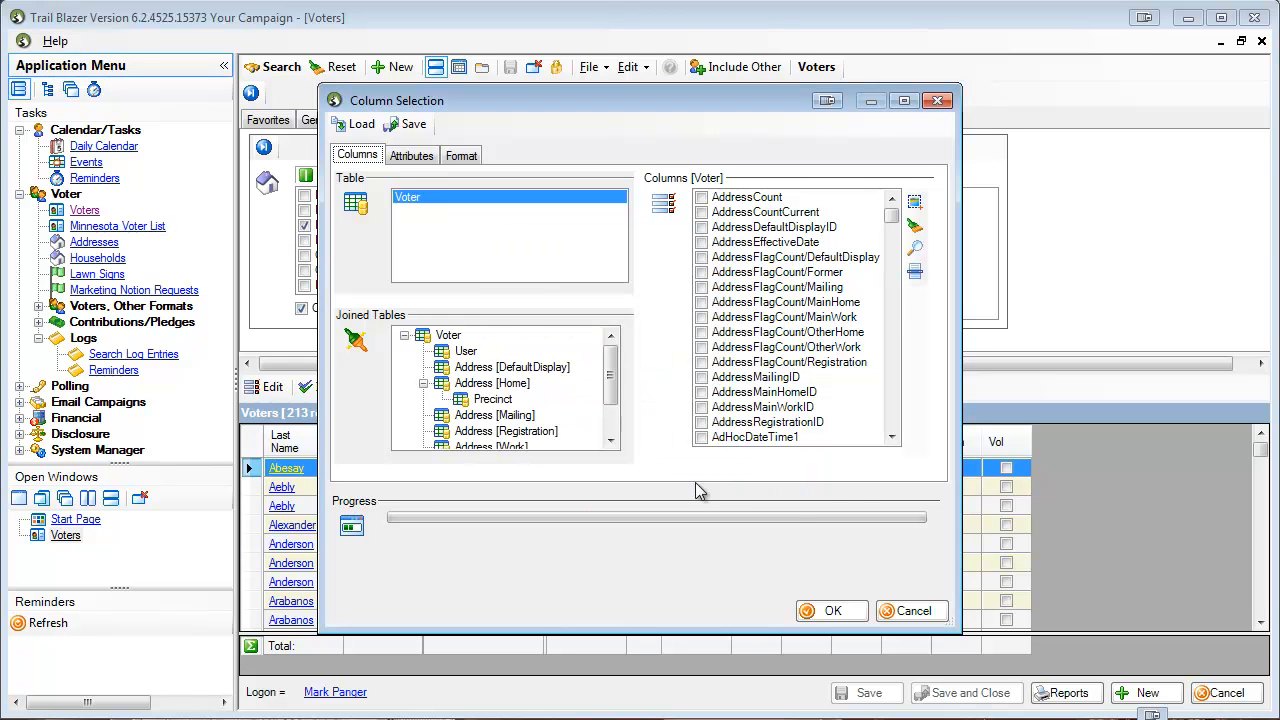
left_click(828, 612)
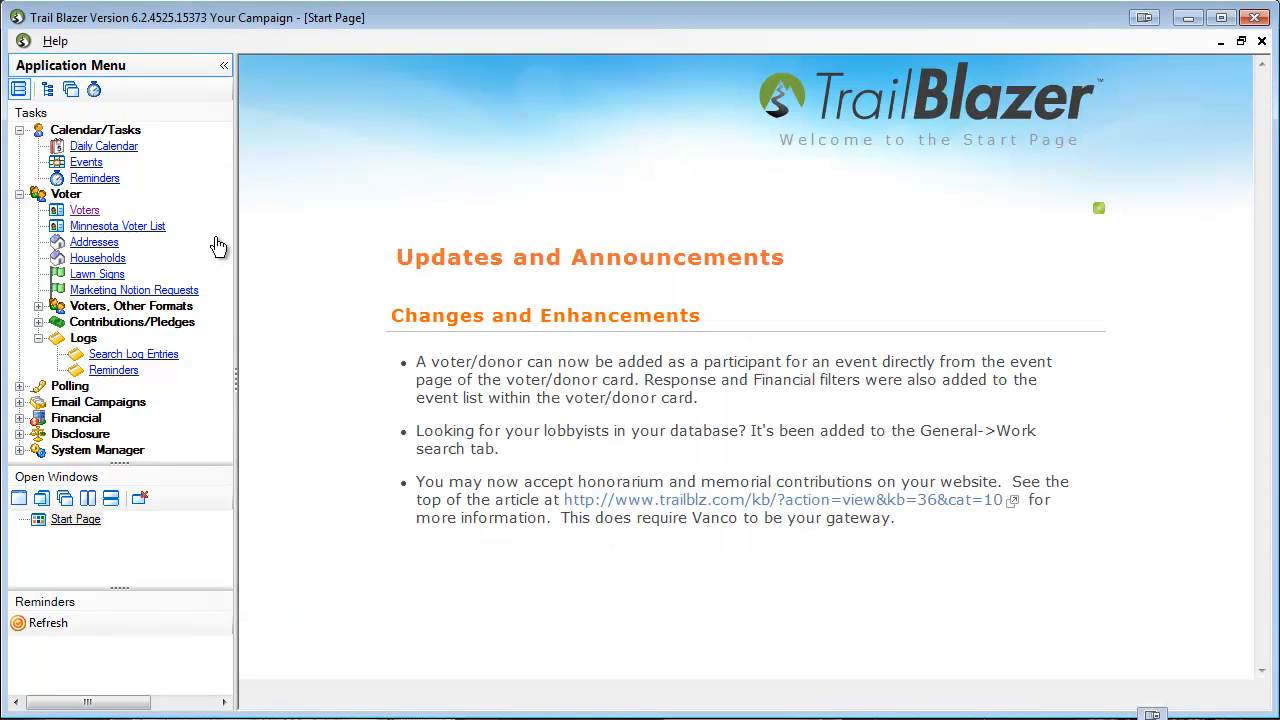
Open a new voter list and search for voters whose main home address has the street name "drew"
left_click(85, 211)
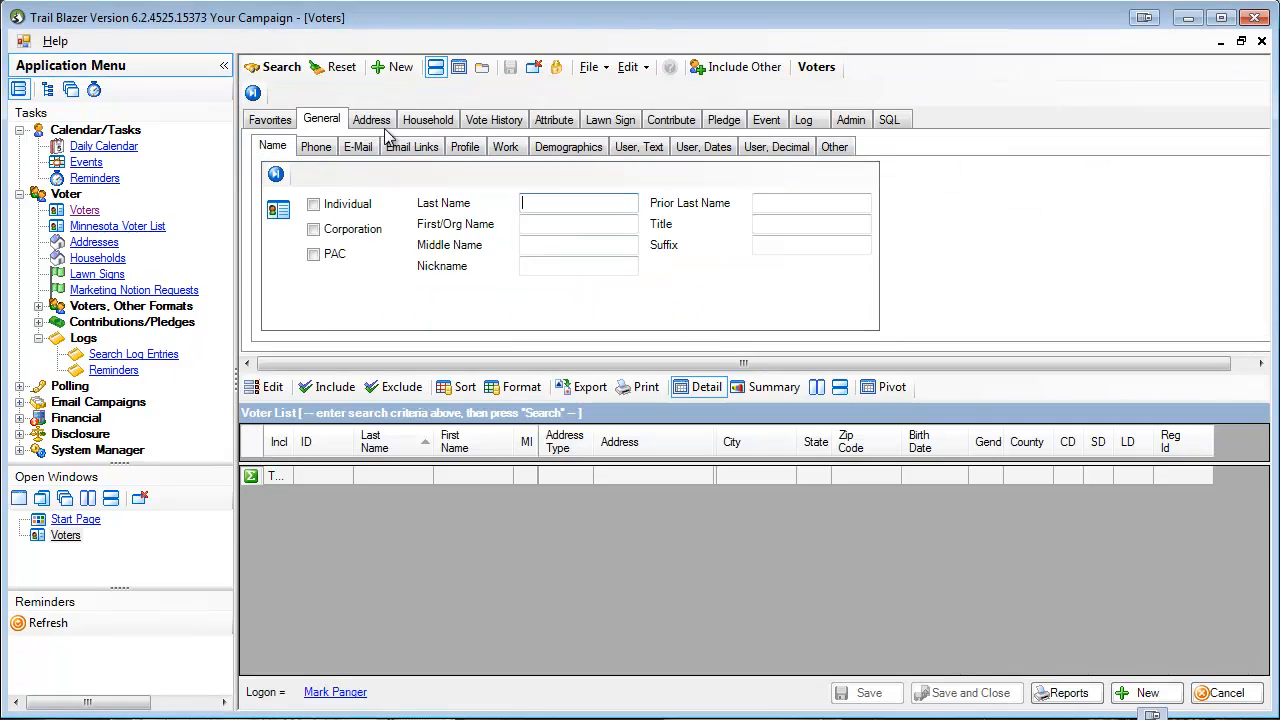
left_click(372, 121)
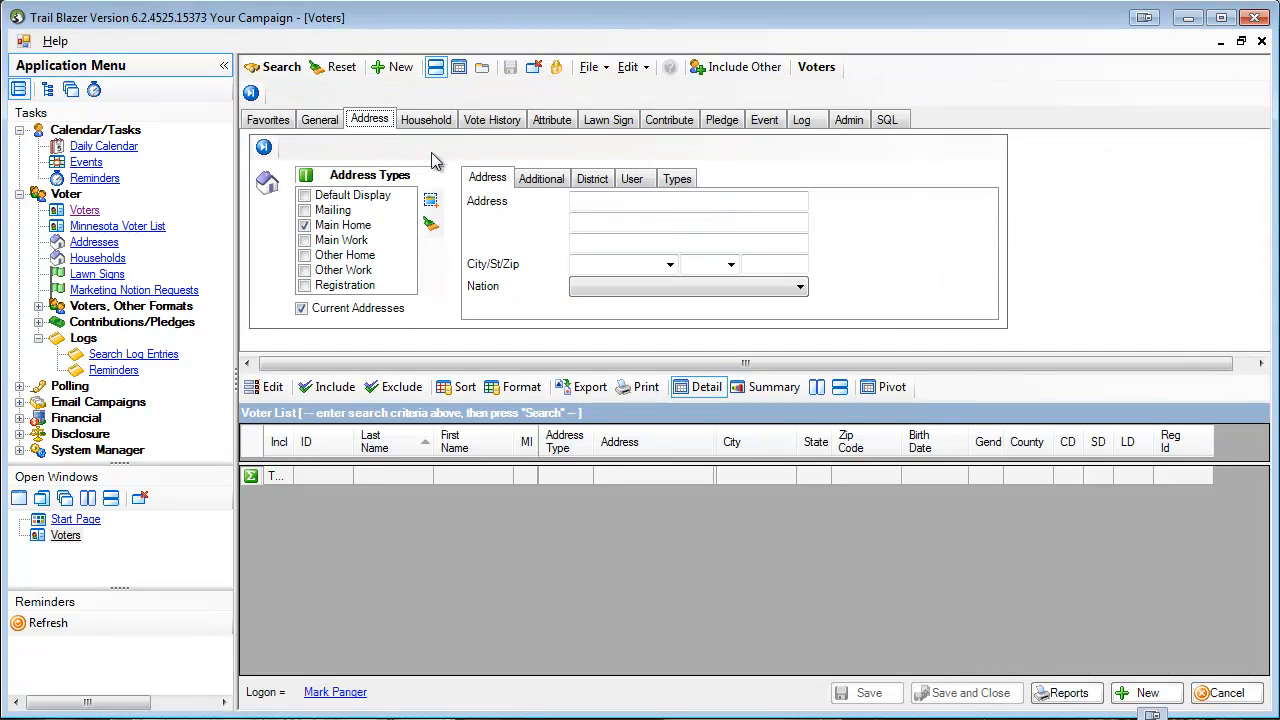
left_click(560, 182)
left_click(643, 200)
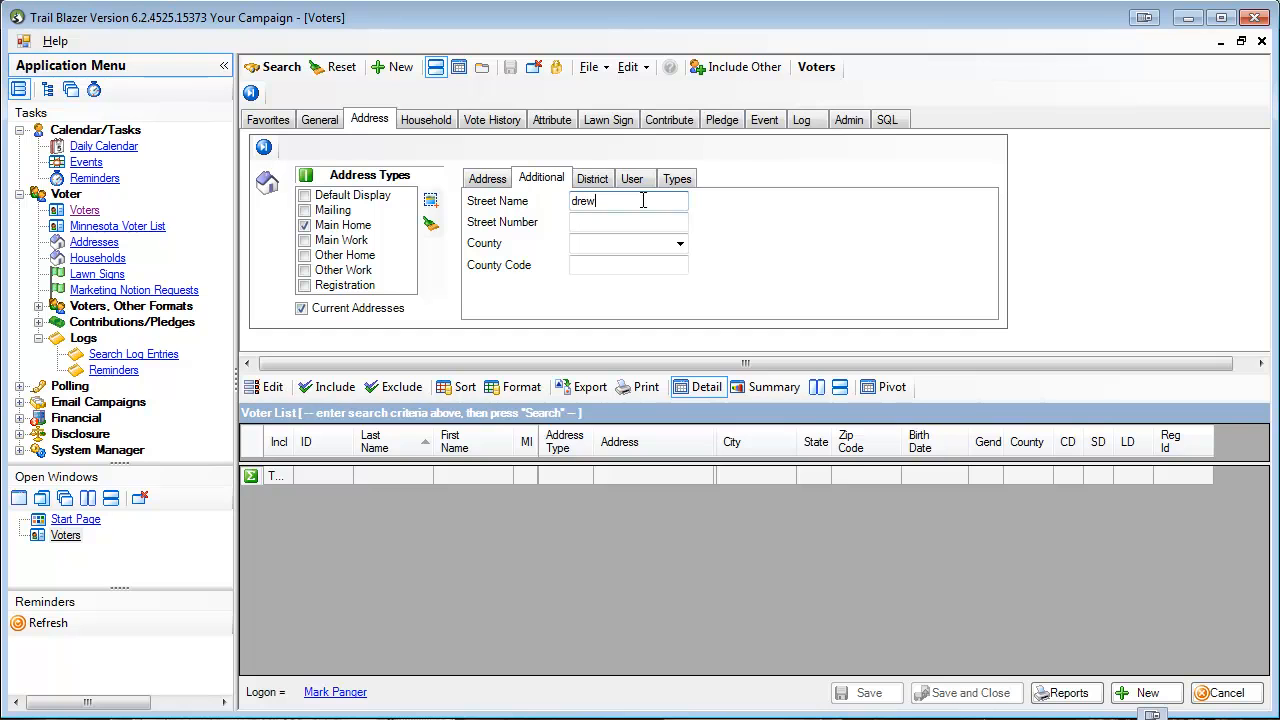
key("Return")
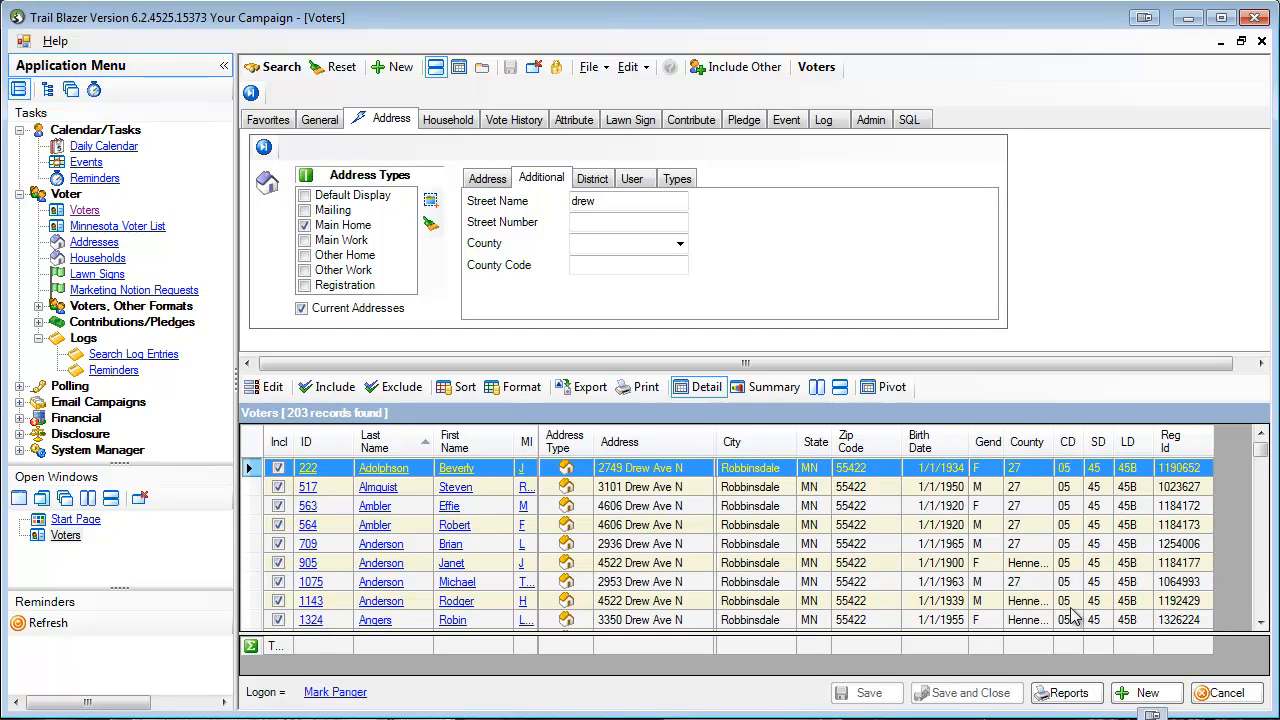
Load the saved "Walk List Support" format and apply it to the Drew Avenue voter list
left_click(516, 387)
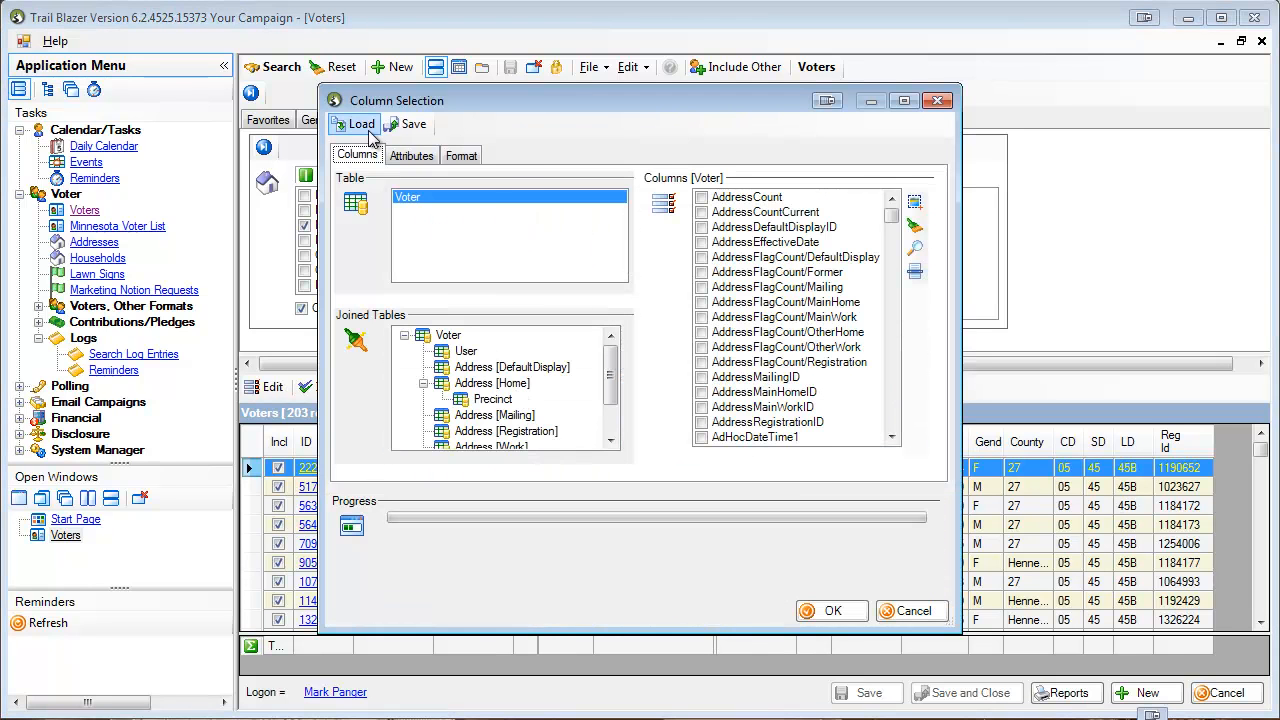
left_click(370, 128)
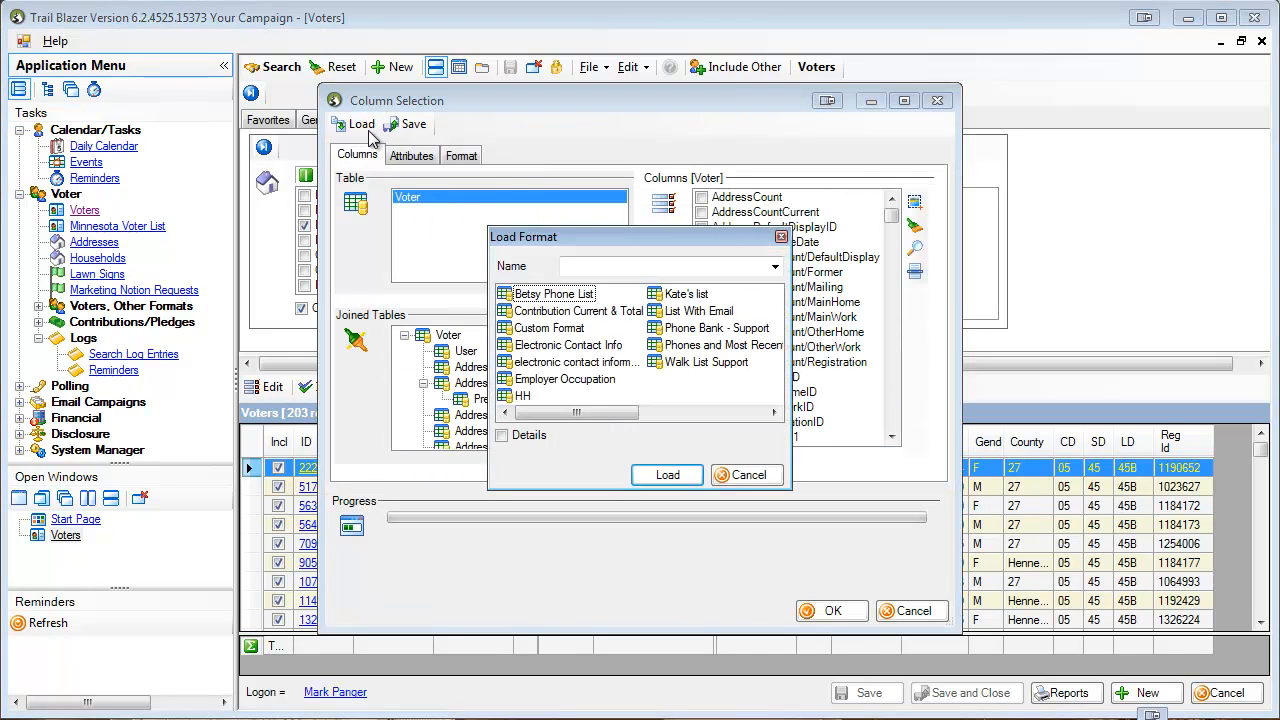
left_click(672, 362)
left_click(667, 476)
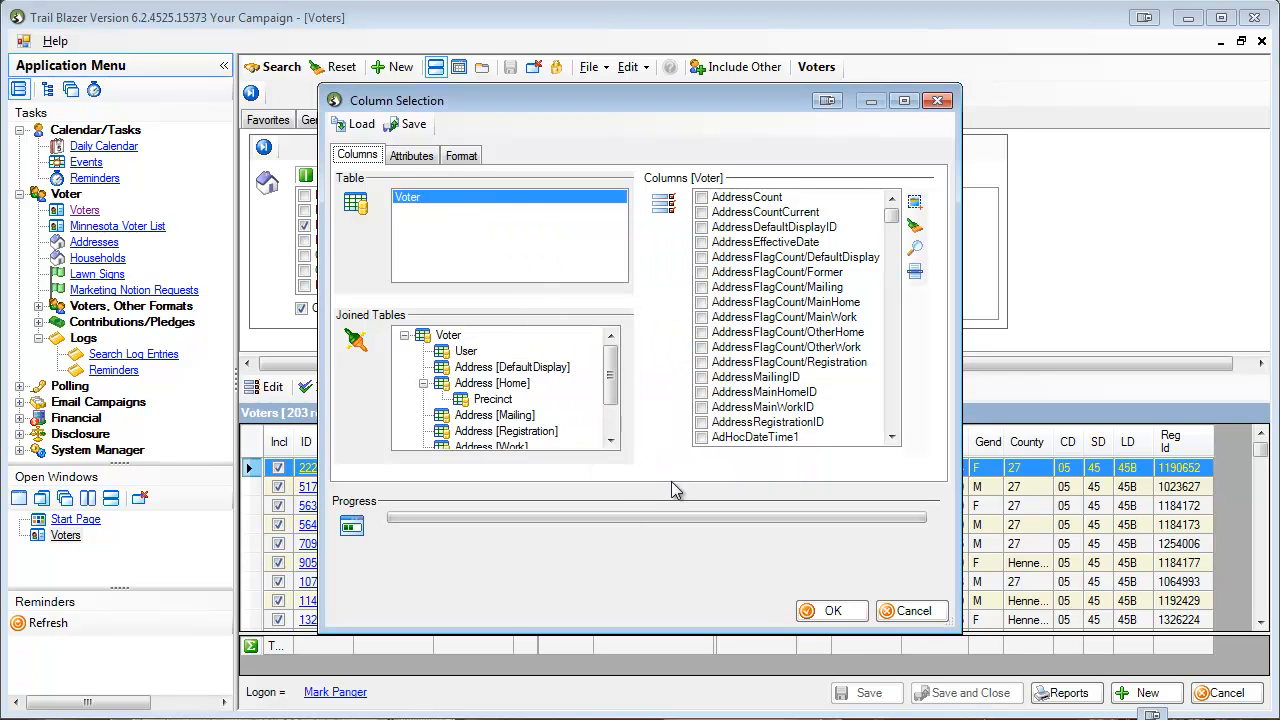
left_click(832, 612)
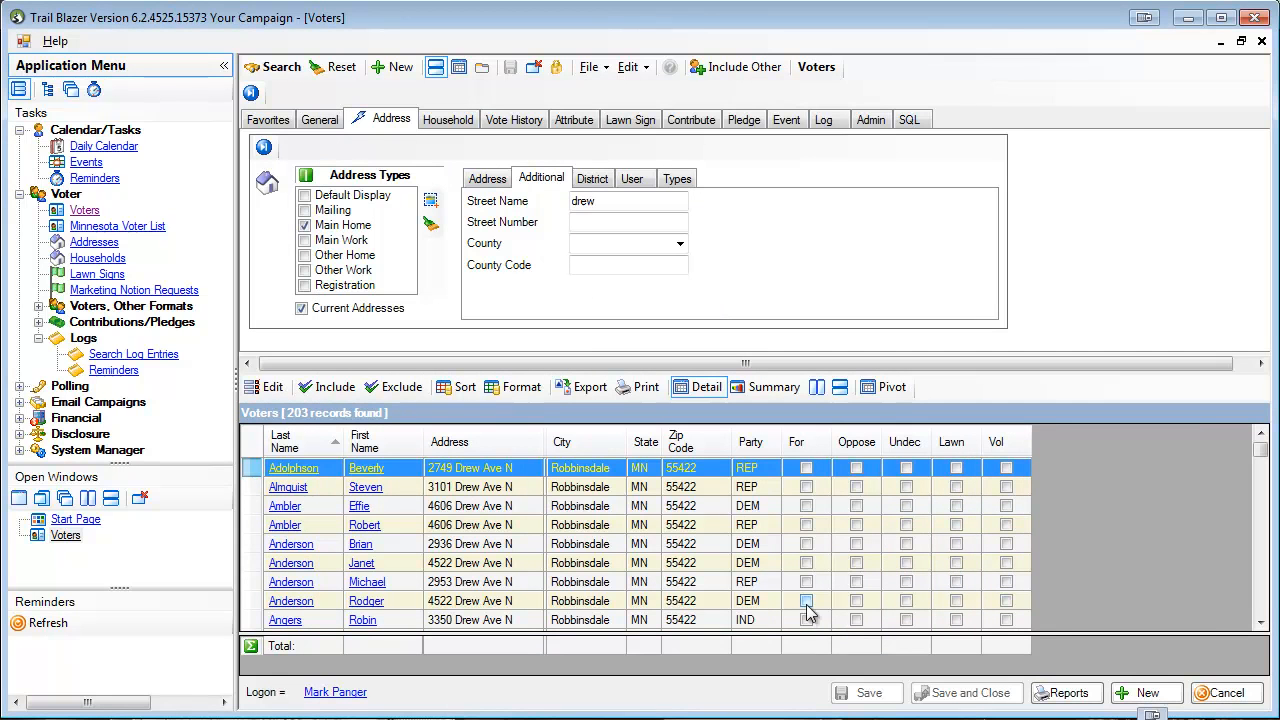
Generate the "Walk List, Selectable Format" report for the Drew Avenue voters with Legend Text 1 set to "Precint 31", and enlarge its preview
left_click(1066, 693)
left_click(598, 393)
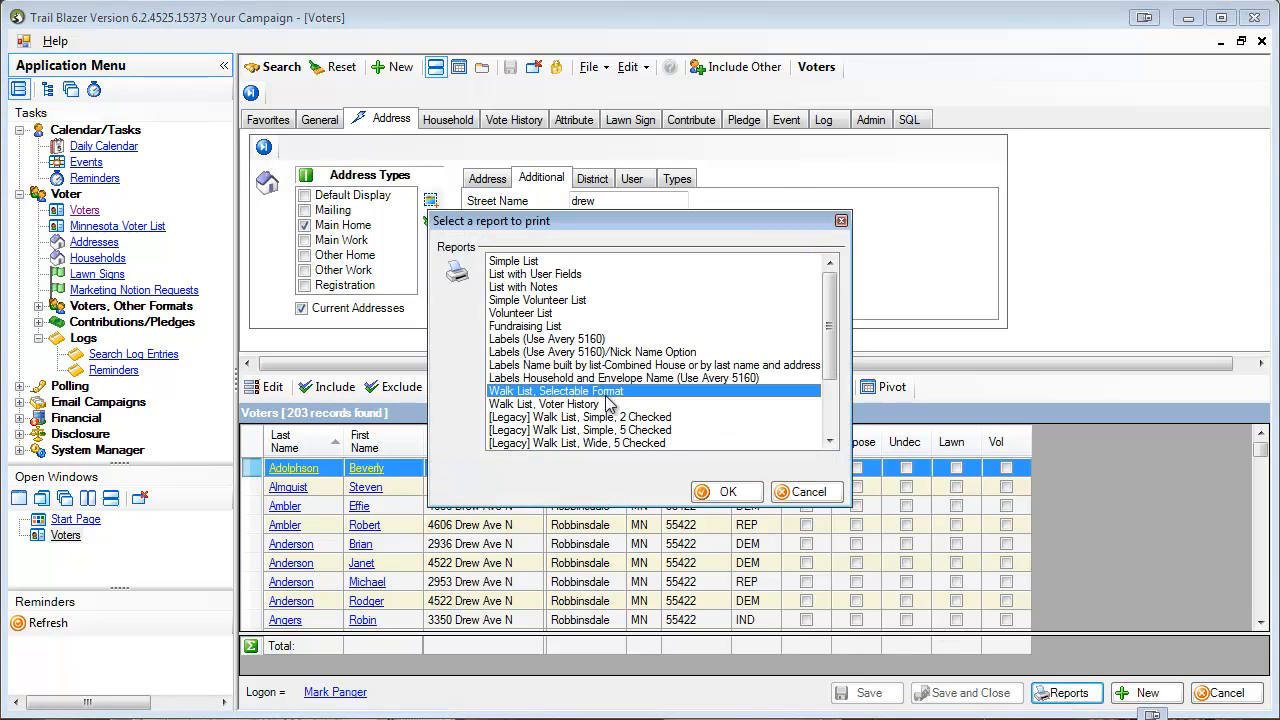
left_click(726, 494)
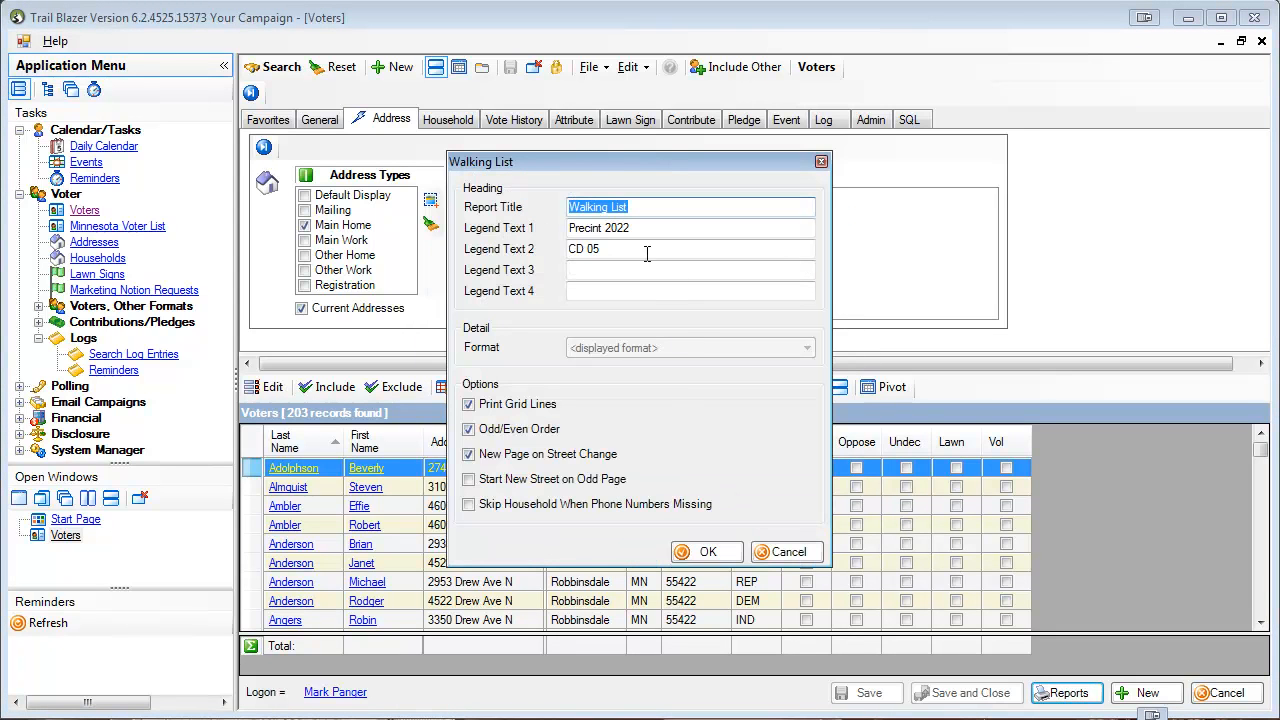
key("Tab")
key("Tab")
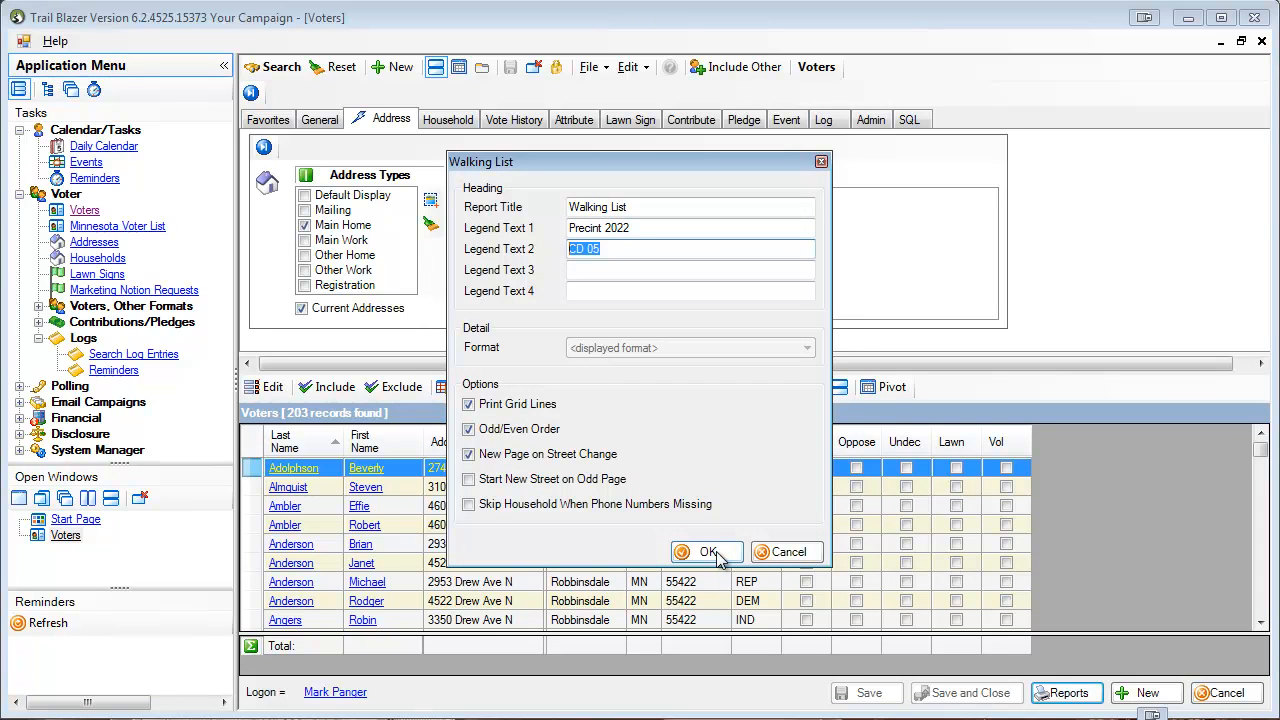
left_click(648, 230)
key("BackSpace")
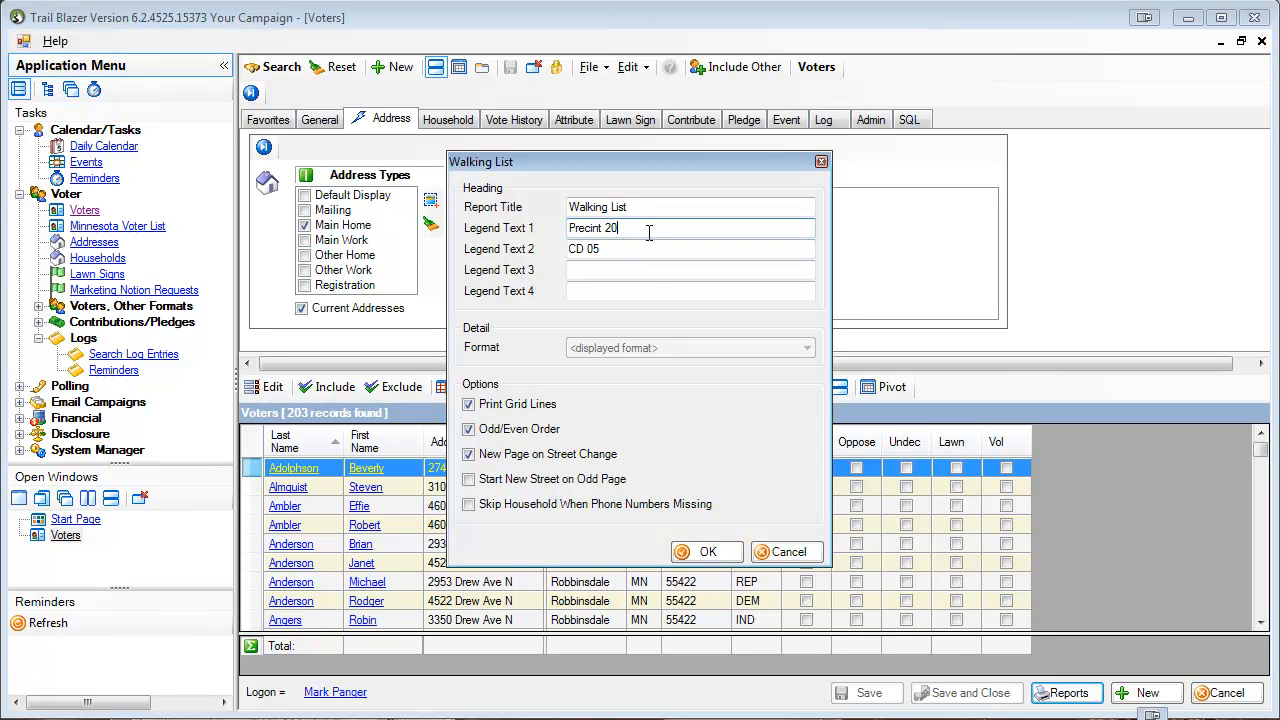
type("31")
left_click(702, 555)
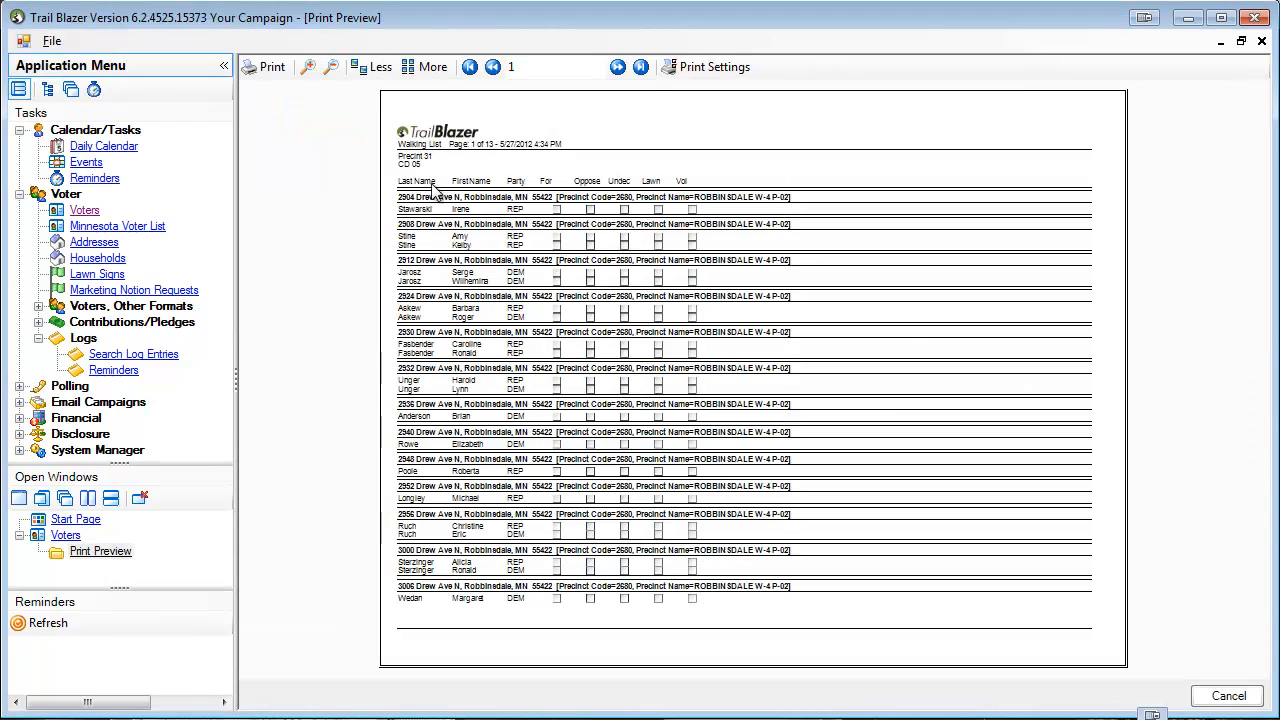
left_click(308, 66)
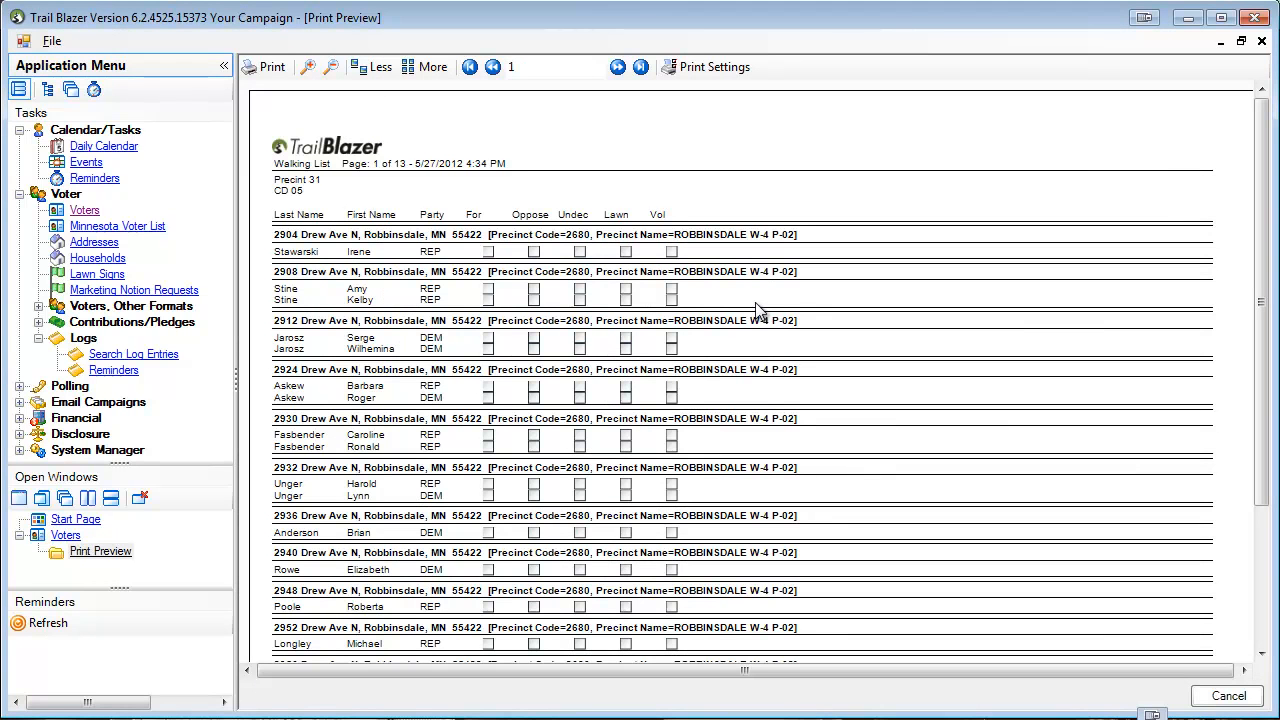